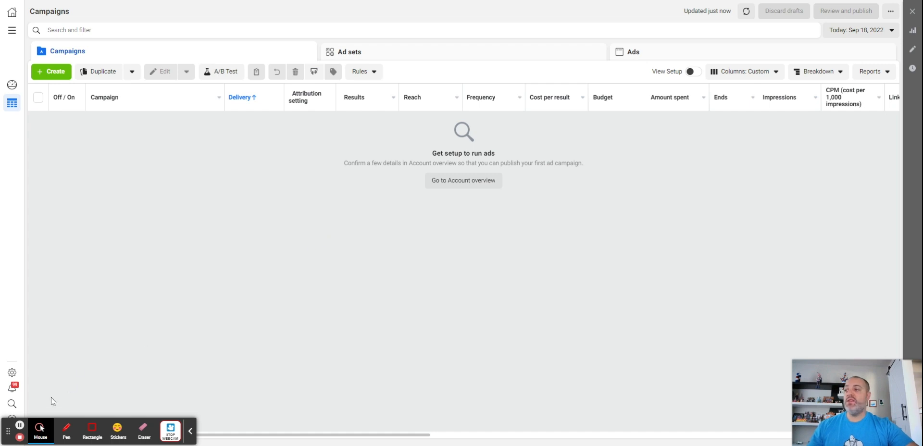
- Draw red pen arrows from Campaigns to Ad sets and from Ad sets to Ads, and clear the annotations
left_click(66, 430)
mouse_move(239, 52)
left_mouse_down()
mouse_move(334, 51)
mouse_move(323, 70)
left_mouse_up()
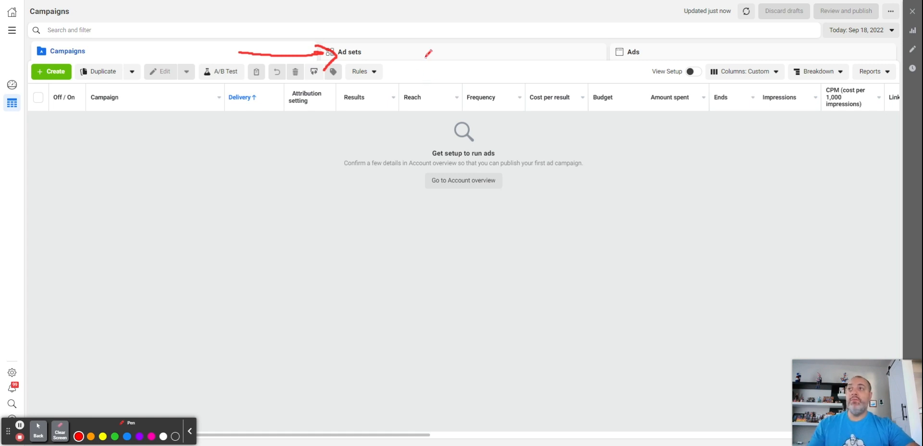
mouse_move(427, 56)
left_mouse_down()
mouse_move(658, 52)
mouse_move(632, 79)
left_mouse_up()
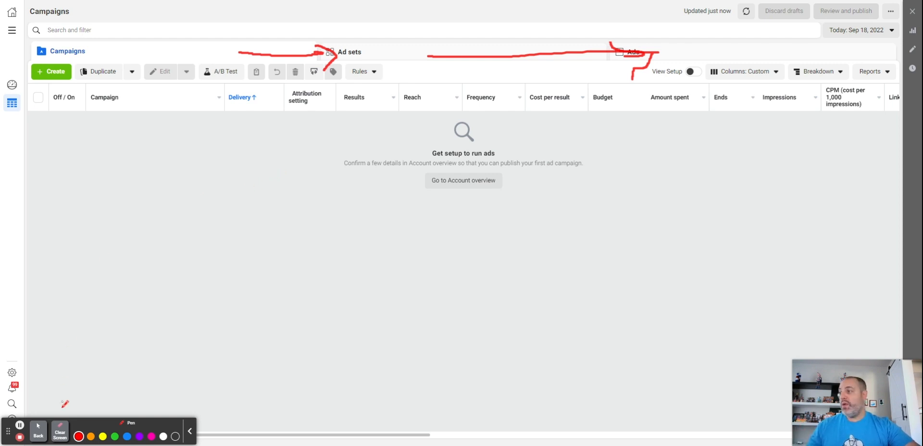
left_click(61, 431)
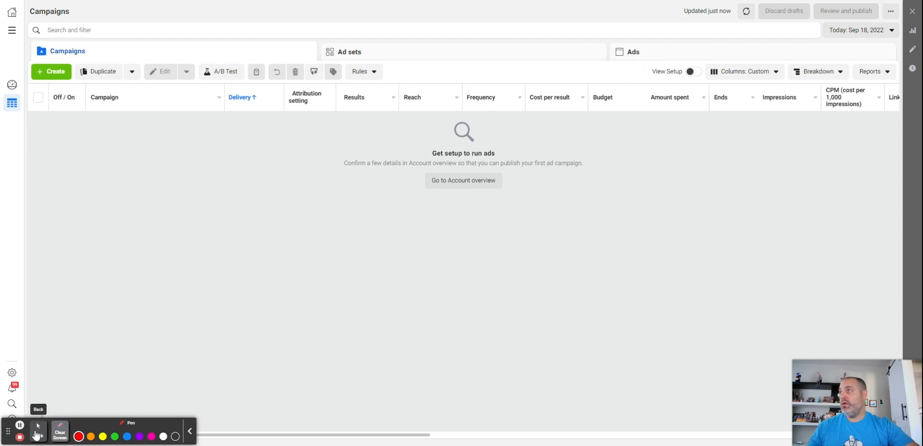
left_click(38, 429)
- Start creating a new campaign
left_click(53, 74)
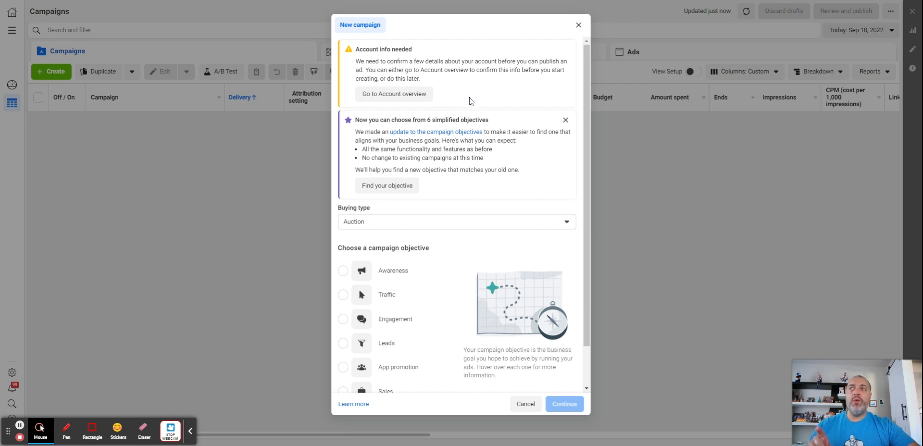
- Cross out the account info notice and circle the campaign objectives with the red pen, and clear the marks
left_click(66, 437)
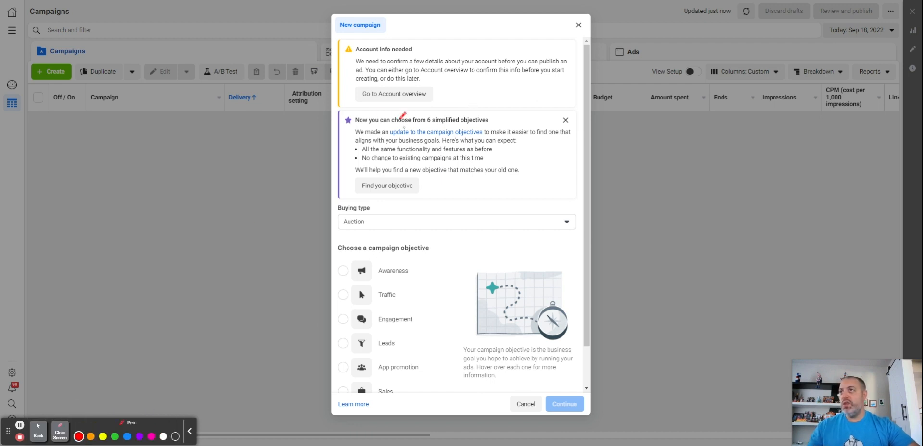
left_click_drag(360, 102, 493, 62)
left_click_drag(414, 42, 570, 104)
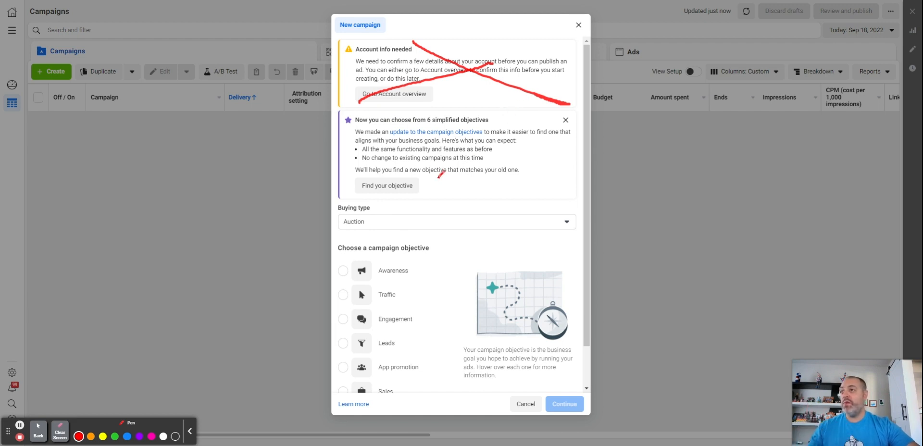
mouse_move(441, 233)
left_mouse_down()
mouse_move(251, 241)
mouse_move(582, 413)
mouse_move(320, 241)
left_mouse_up()
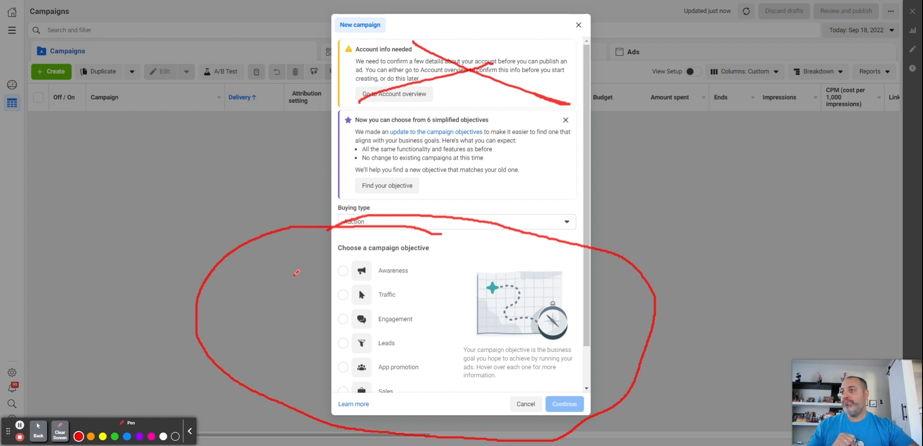
left_click(60, 432)
left_click(42, 435)
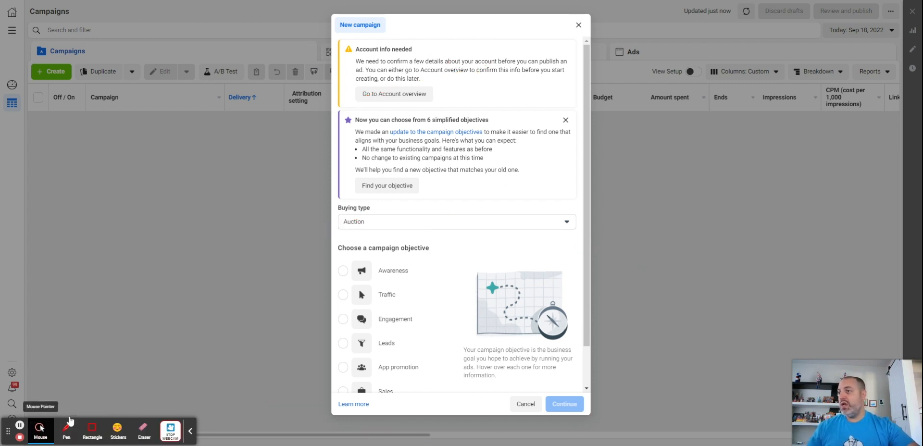
- Review the descriptions of the Awareness, Traffic, Engagement, Leads, App promotion and Sales campaign objectives
scroll(425, 232, "down", 1)
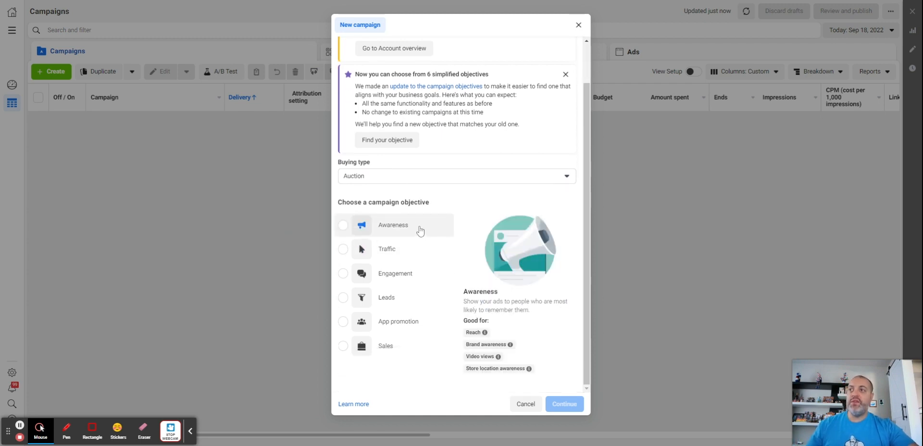
left_click(420, 231)
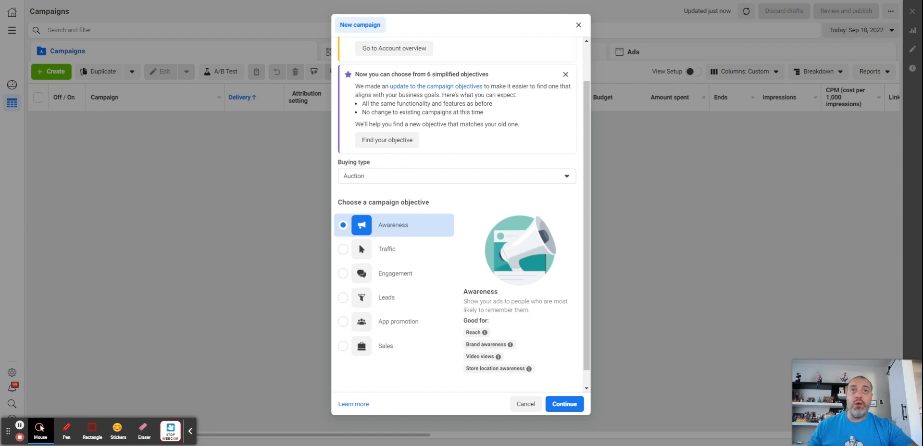
left_click(382, 248)
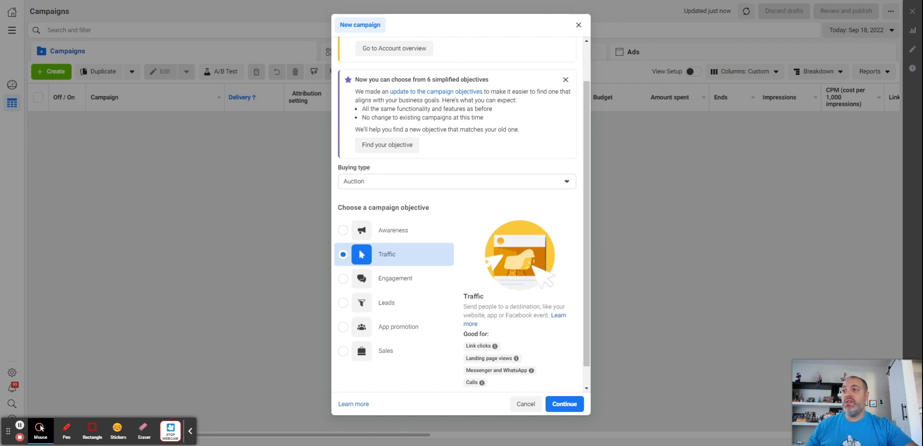
left_click(393, 279)
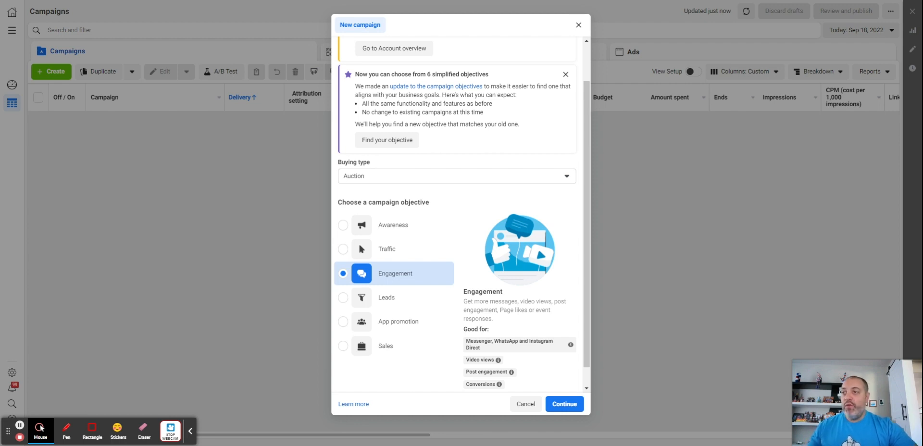
left_click(392, 298)
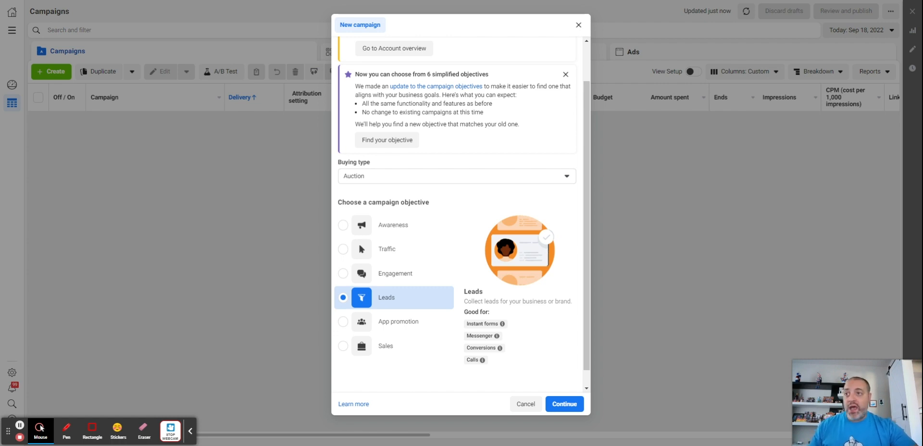
left_click(397, 323)
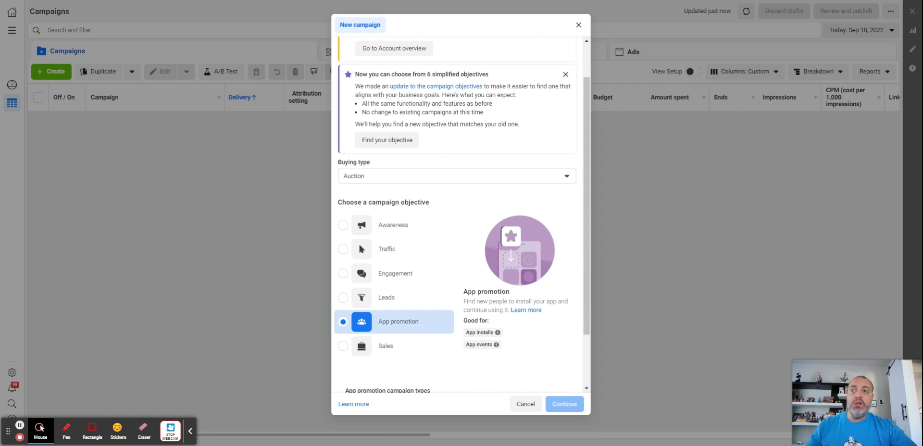
left_click(389, 345)
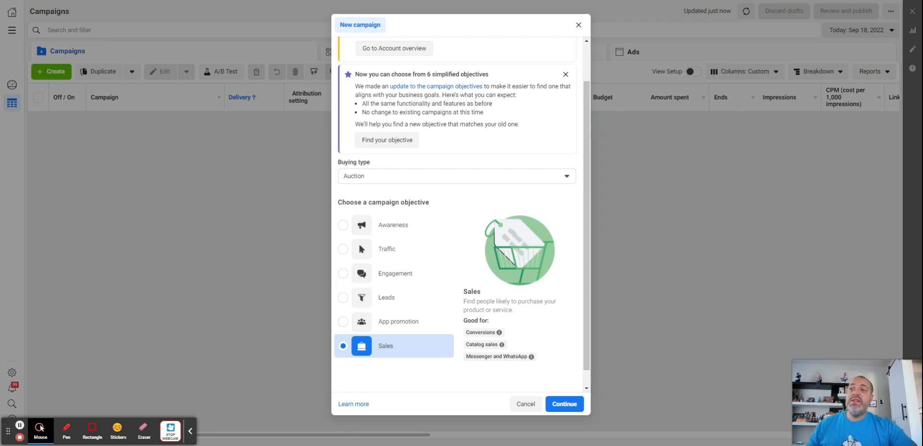
- Choose Leads as the campaign objective and continue to the campaign settings
left_click(395, 305)
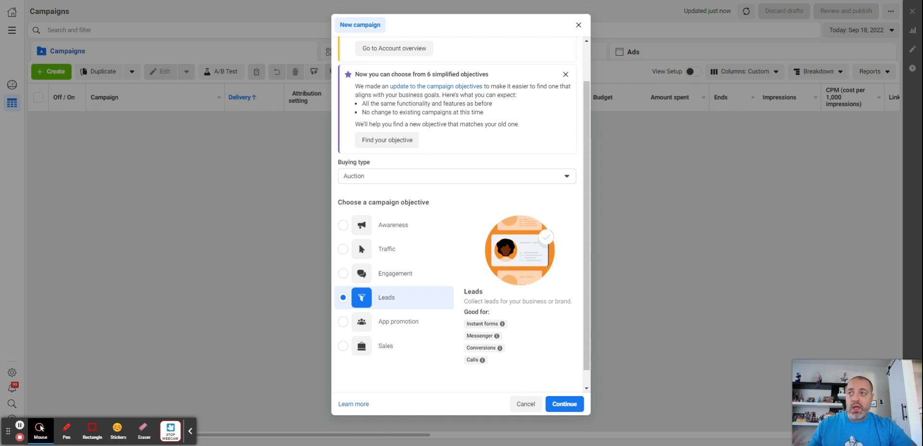
left_click(563, 408)
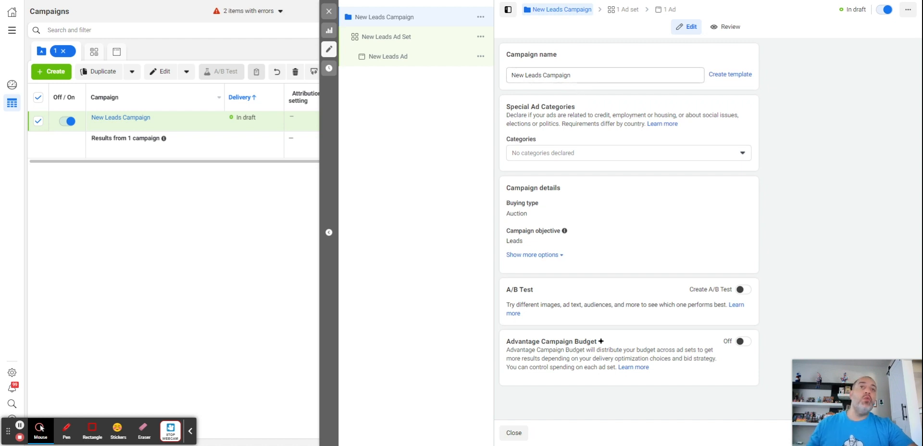
- Rename the campaign as "Test Leads Campaign"
left_click_drag(580, 78, 451, 89)
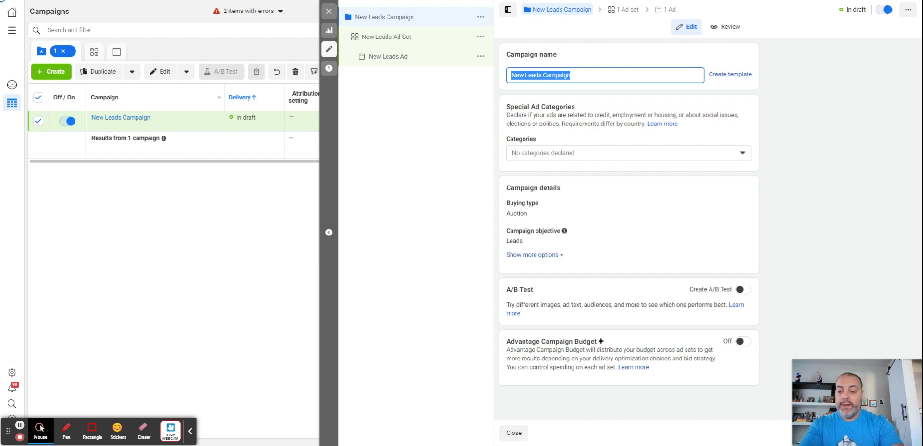
type("Test")
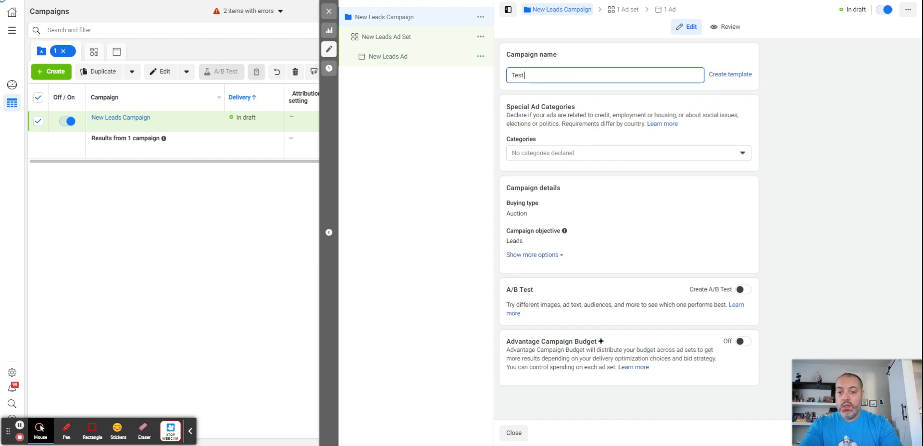
type(" Leads Campaign")
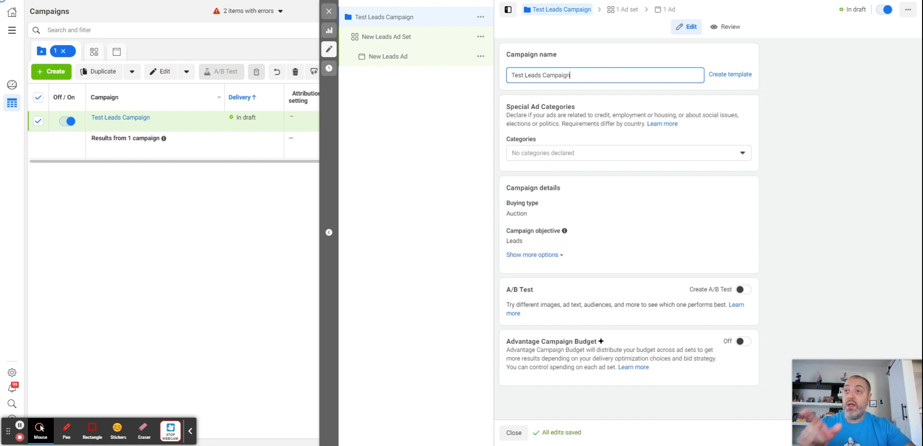
- Declare Credit as the special ad category and point out the ad set level with a red pen arrow, clearing the drawing
left_click(564, 155)
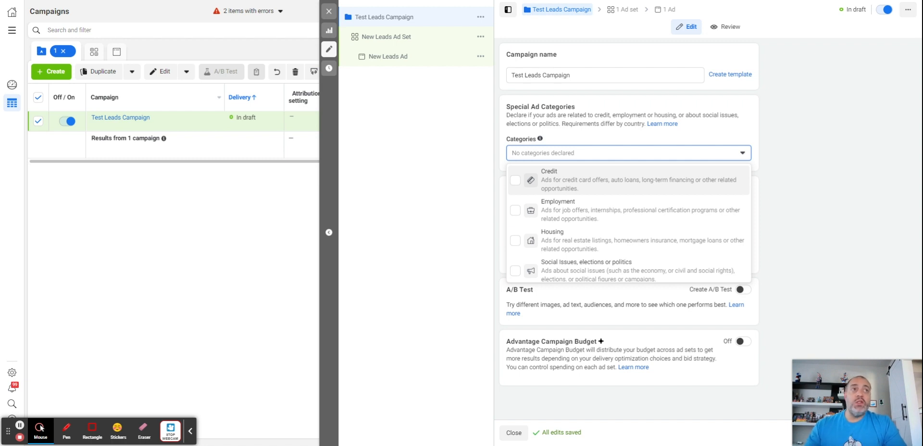
left_click(515, 181)
left_click(66, 430)
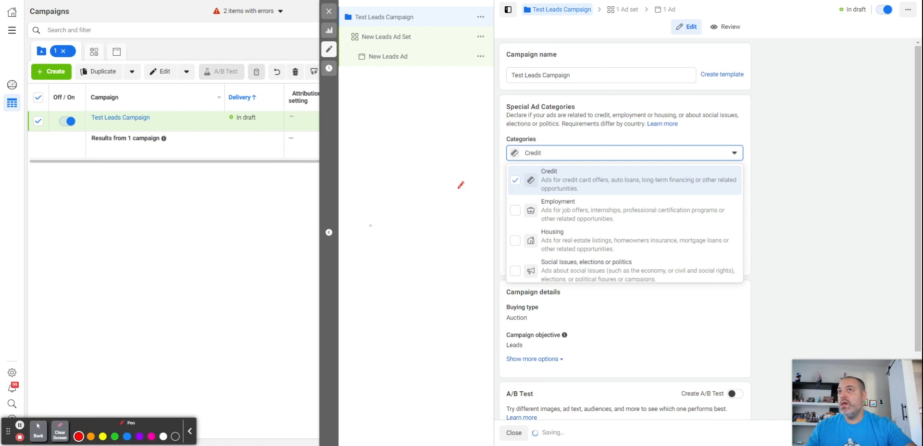
mouse_move(574, 71)
left_mouse_down()
mouse_move(612, 11)
mouse_move(617, 39)
left_mouse_up()
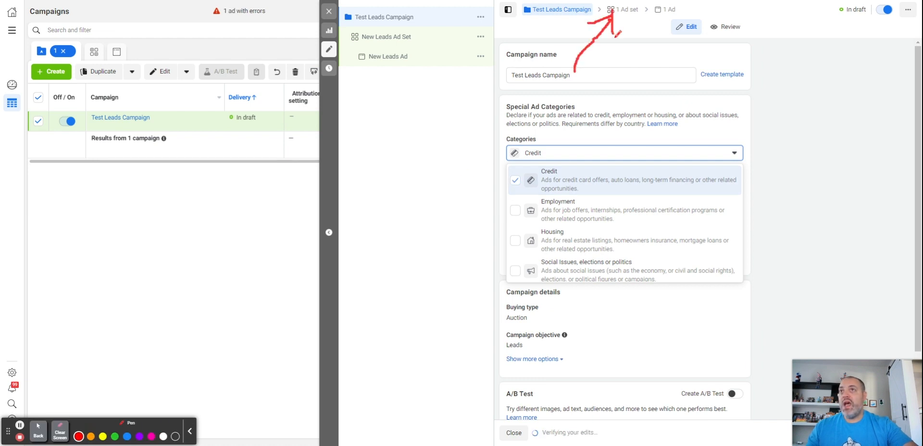
left_click(59, 430)
left_click(39, 431)
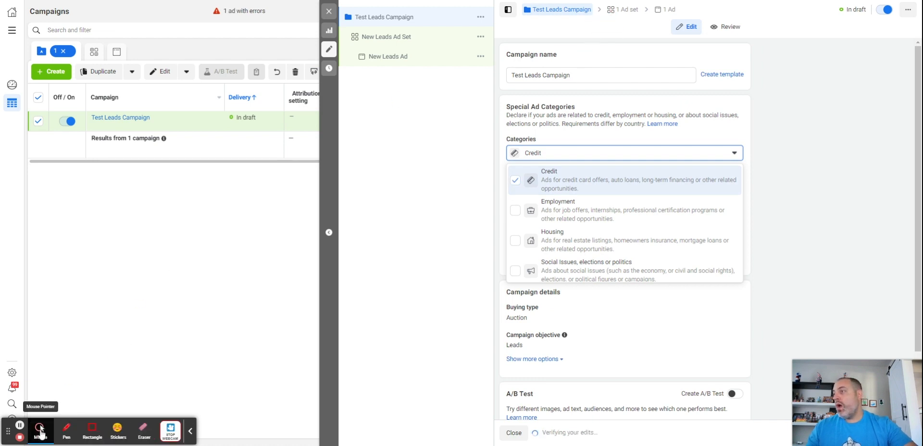
left_click(43, 439)
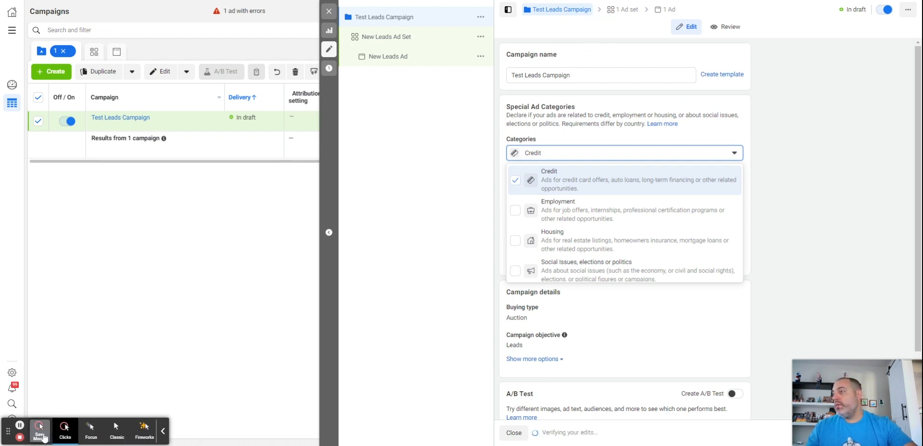
- Examine the location, age, gender and detailed targeting restrictions in the ad set's audience settings for the Credit category
left_click(630, 14)
scroll(636, 230, "down", 8)
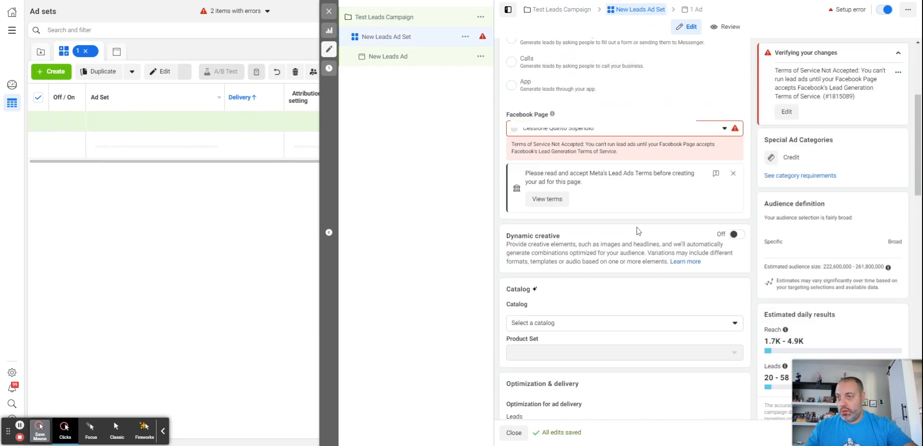
scroll(634, 233, "down", 9)
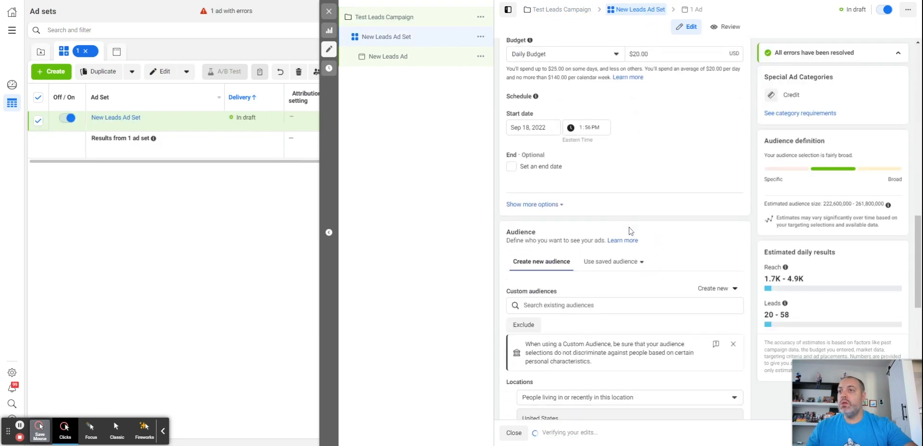
scroll(533, 189, "down", 5)
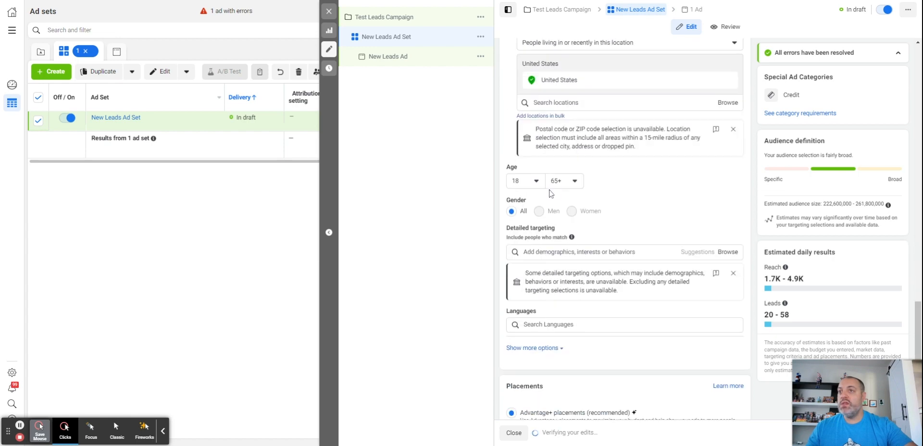
left_click(532, 181)
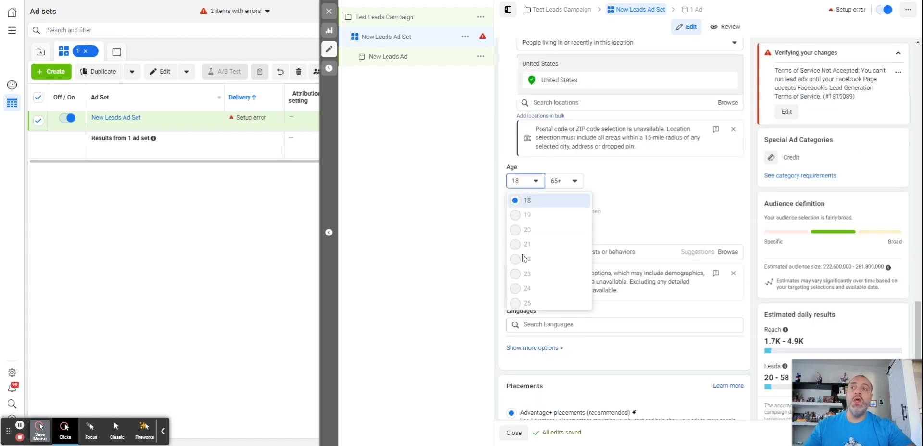
left_click(674, 214)
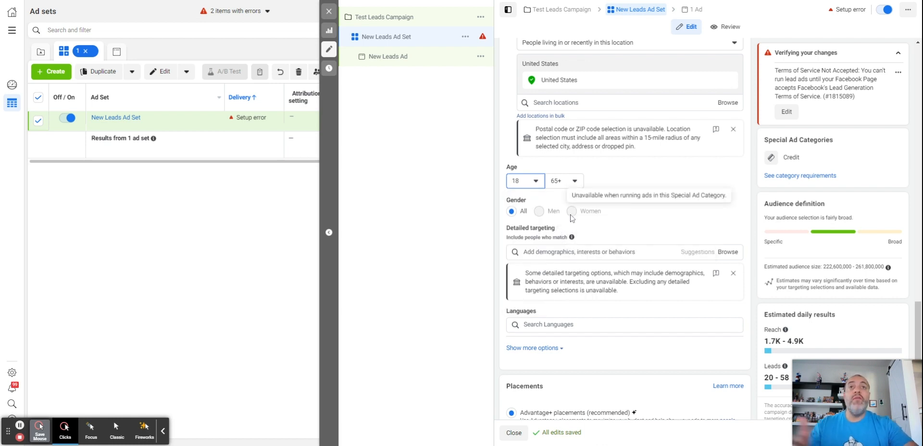
- Return to the campaign settings and remove the Credit special ad category
left_click(562, 10)
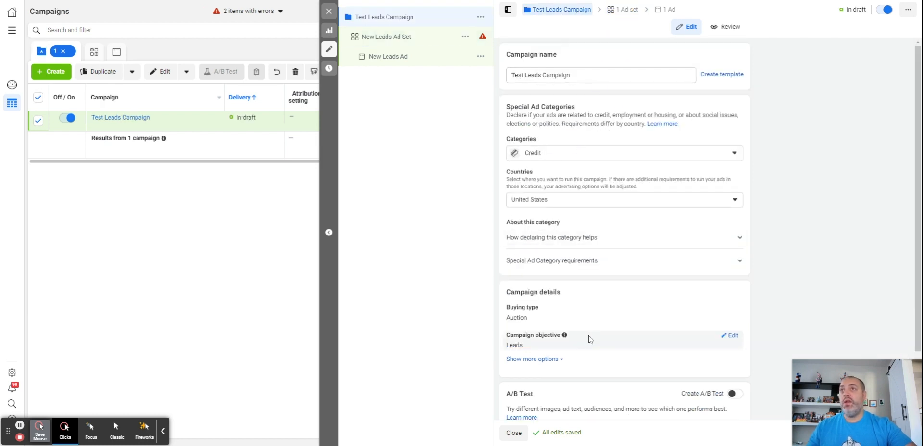
left_click(561, 154)
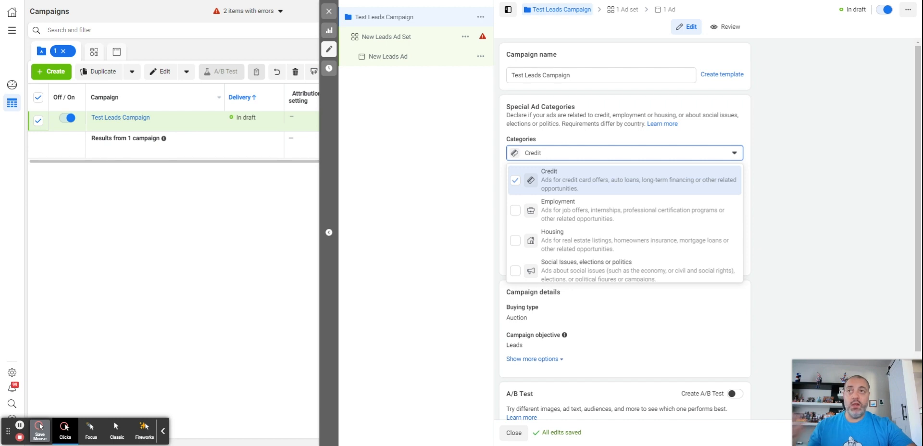
left_click(515, 179)
left_click(429, 246)
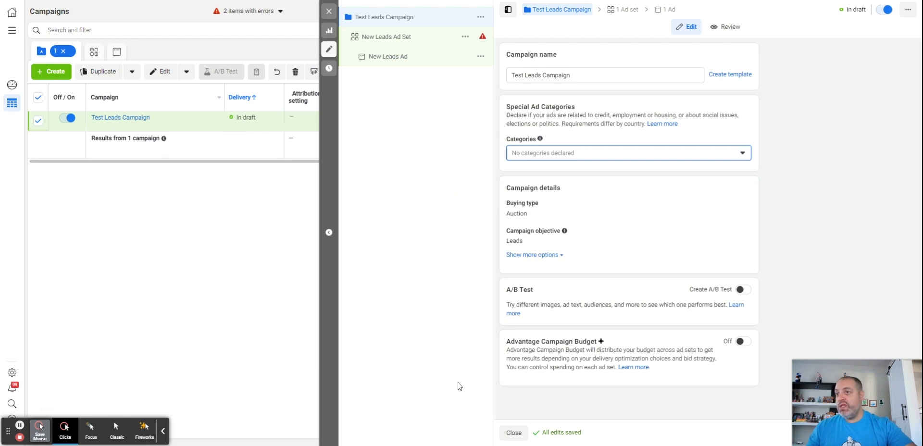
- Circle the Advantage Campaign Budget section with the red annotation pen
left_click(42, 430)
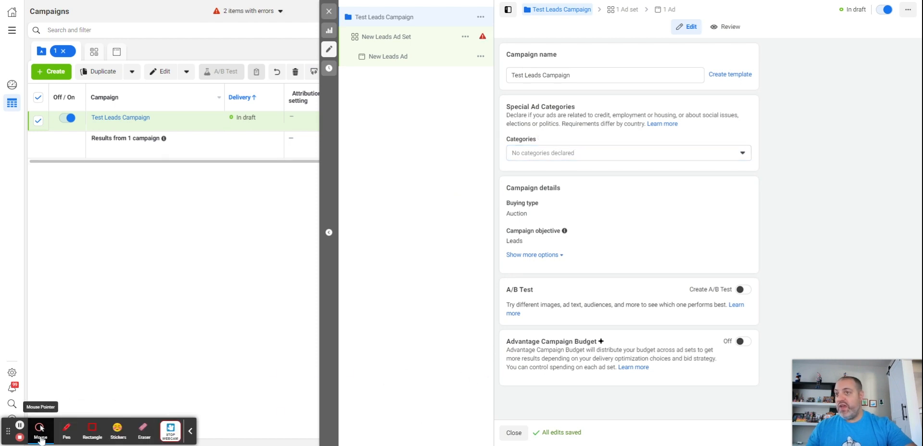
left_click(66, 430)
mouse_move(617, 325)
left_mouse_down()
mouse_move(476, 333)
mouse_move(899, 315)
mouse_move(497, 336)
left_mouse_up()
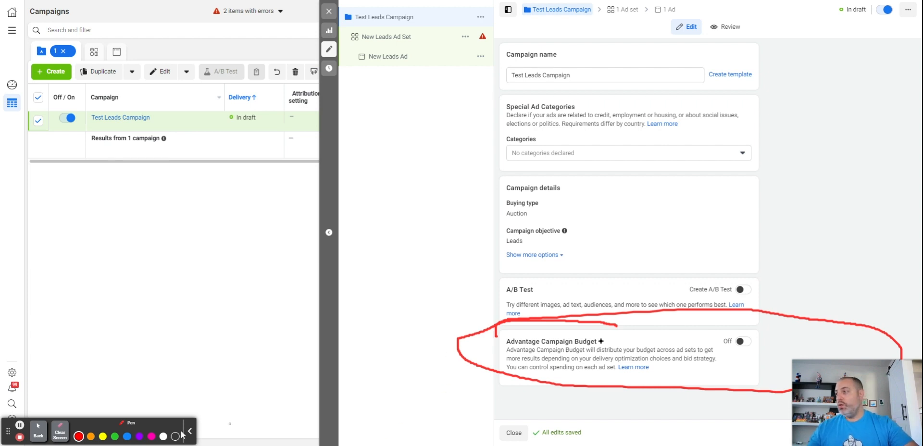
- Clear the red drawing and turn Advantage Campaign Budget on and back off to show its daily budget options
left_click(55, 439)
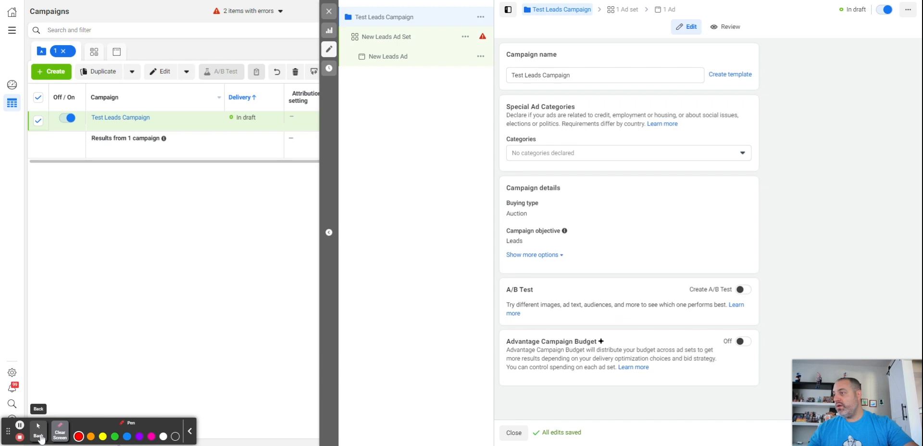
left_click(38, 431)
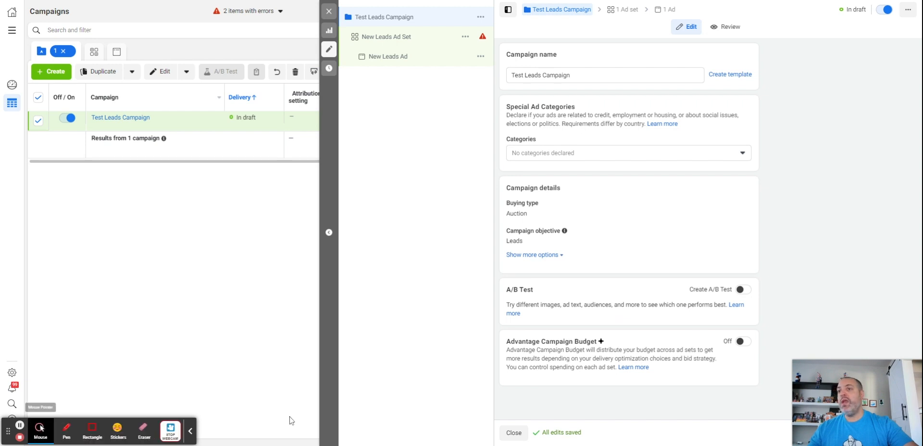
left_click(743, 342)
scroll(743, 342, "down", 2)
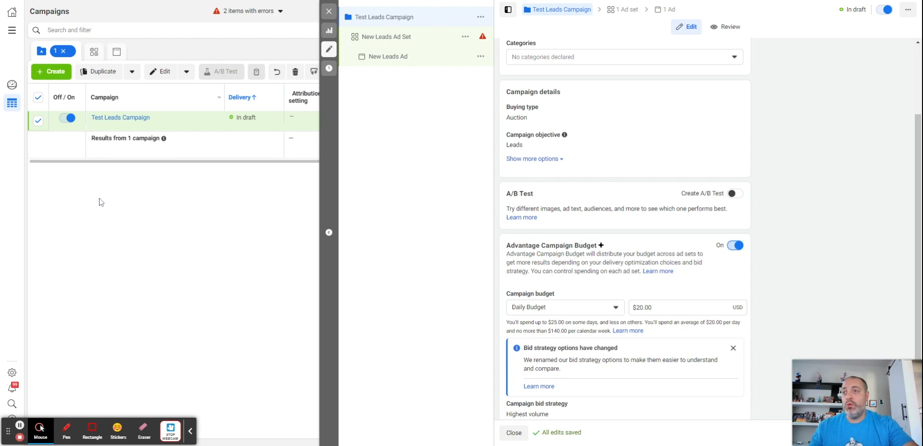
left_click(735, 246)
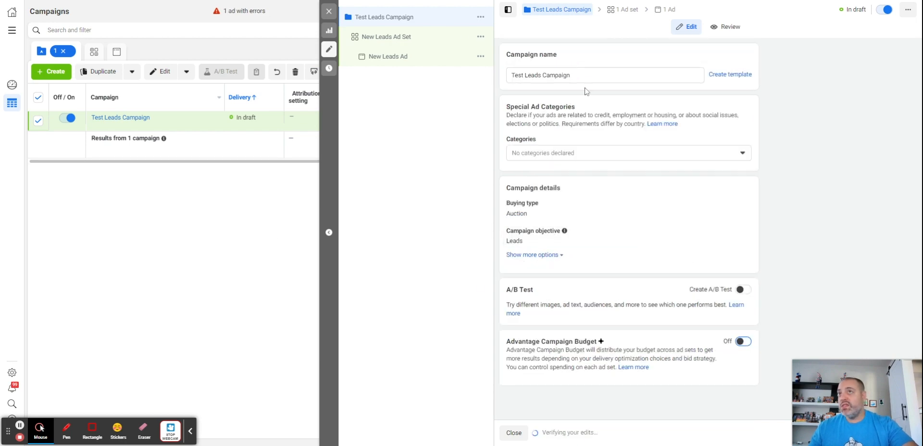
- Examine the Budget & schedule section in the ad set's settings
left_click(622, 9)
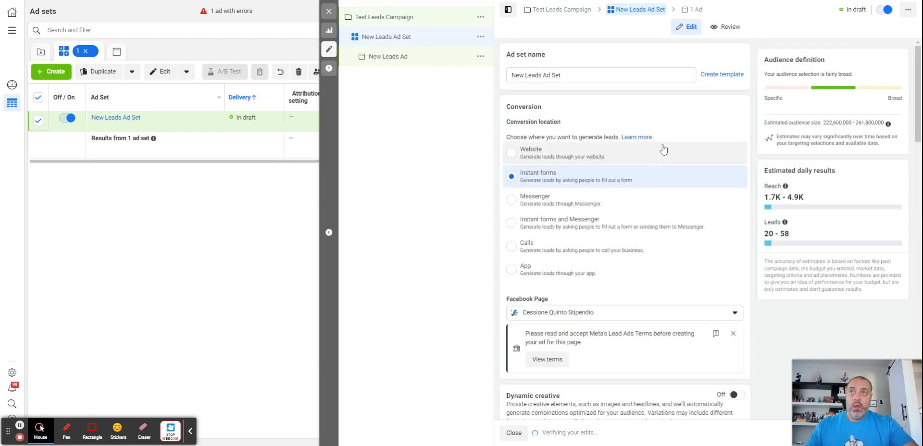
scroll(673, 192, "down", 5)
scroll(676, 206, "down", 6)
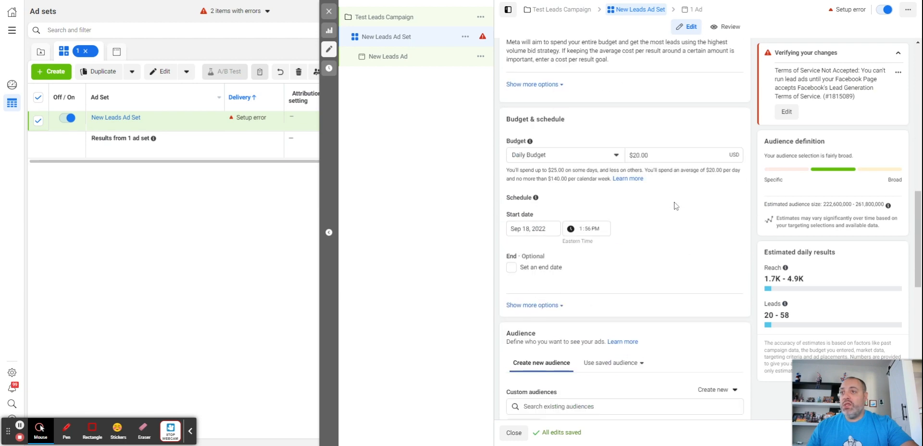
scroll(674, 205, "down", 7)
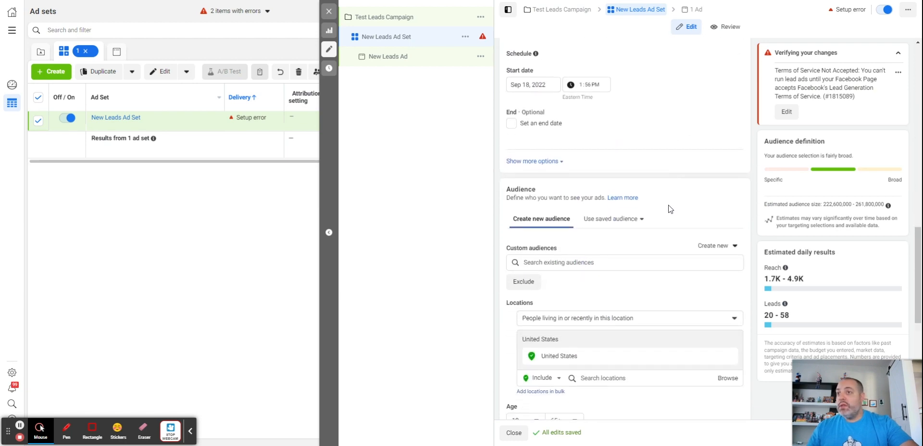
scroll(661, 243, "up", 10)
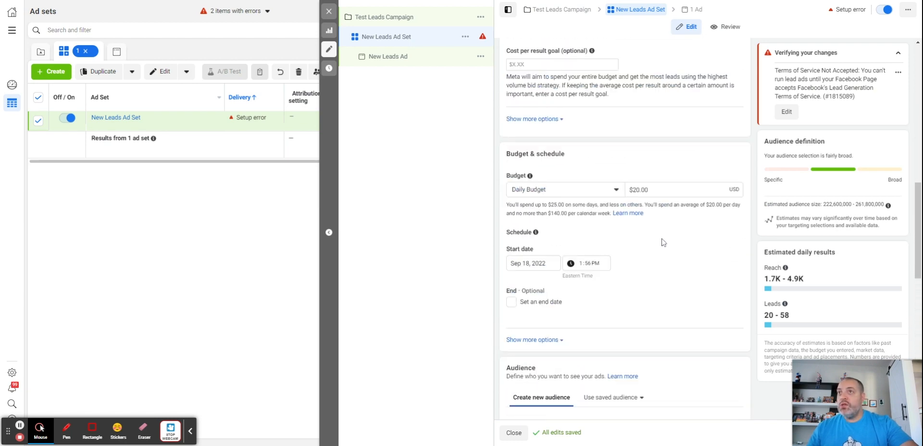
left_click(568, 155)
triple_click(566, 154)
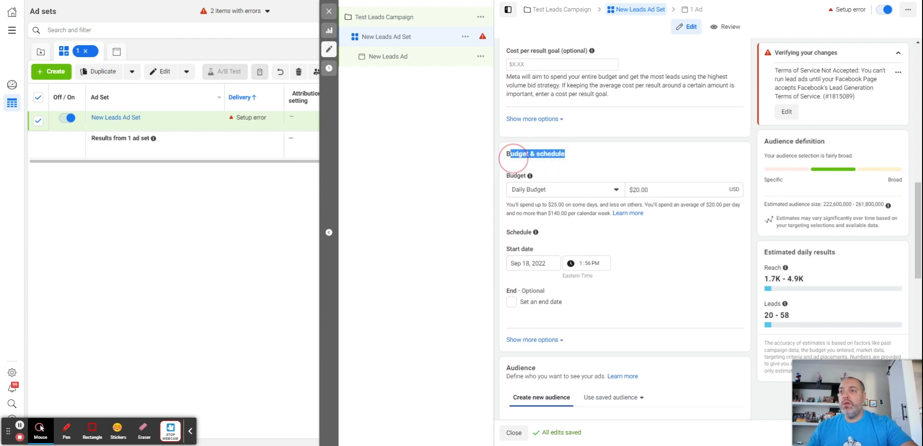
left_click(608, 187)
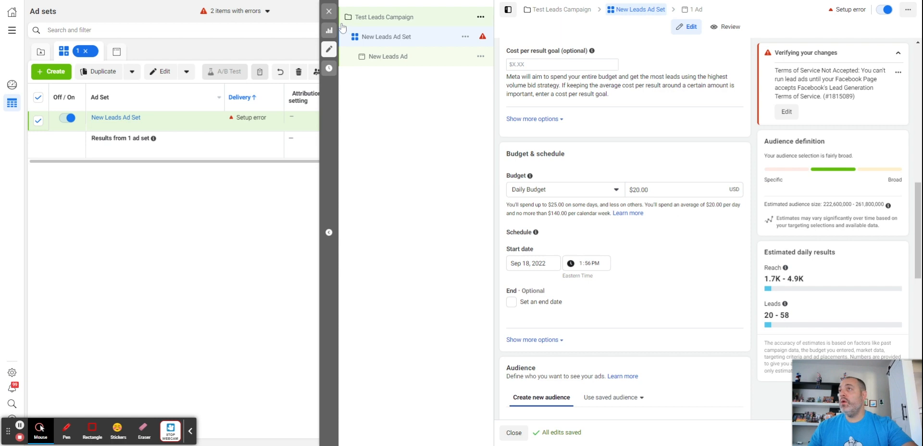
- Close the editor, mark the ad set level, the space for more ad sets and the ad set's budget with the red pen, and clear the drawing
left_click(331, 13)
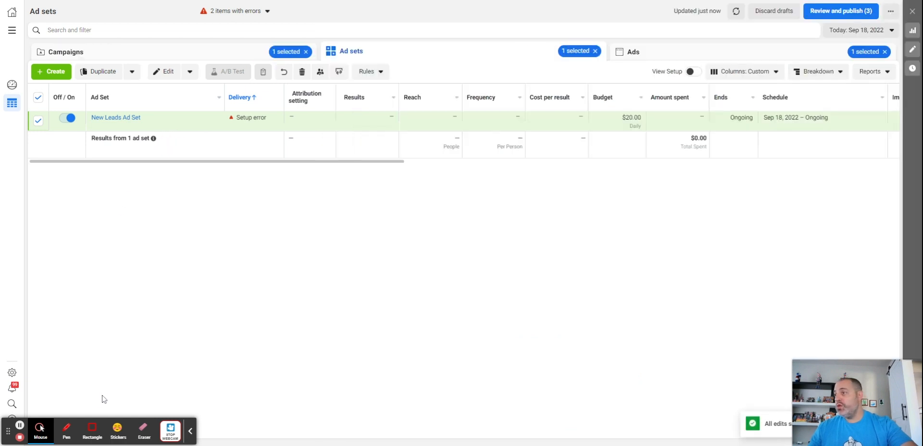
left_click(67, 429)
mouse_move(578, 33)
left_mouse_down()
mouse_move(457, 15)
mouse_move(410, 77)
mouse_move(325, 21)
left_mouse_up()
left_click_drag(109, 175, 250, 177)
left_click_drag(138, 198, 360, 210)
left_click_drag(207, 235, 384, 252)
mouse_move(613, 157)
left_mouse_down()
mouse_move(618, 129)
mouse_move(628, 128)
mouse_move(615, 172)
left_mouse_up()
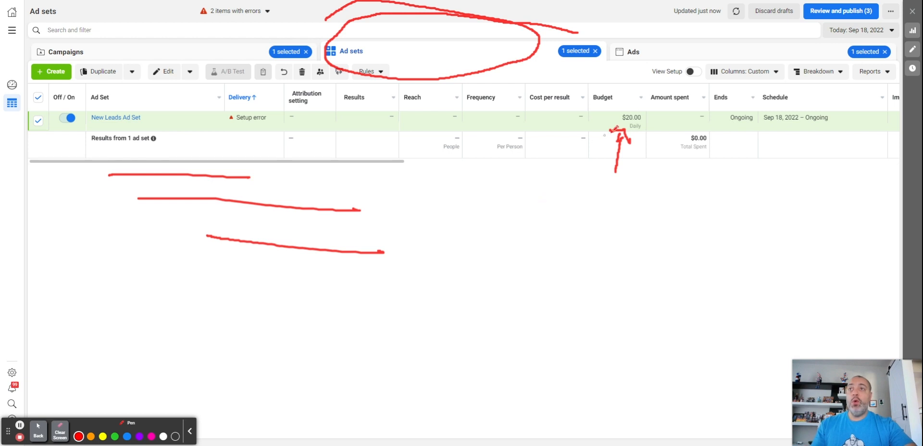
mouse_move(657, 102)
left_mouse_down()
mouse_move(605, 129)
mouse_move(645, 118)
left_mouse_up()
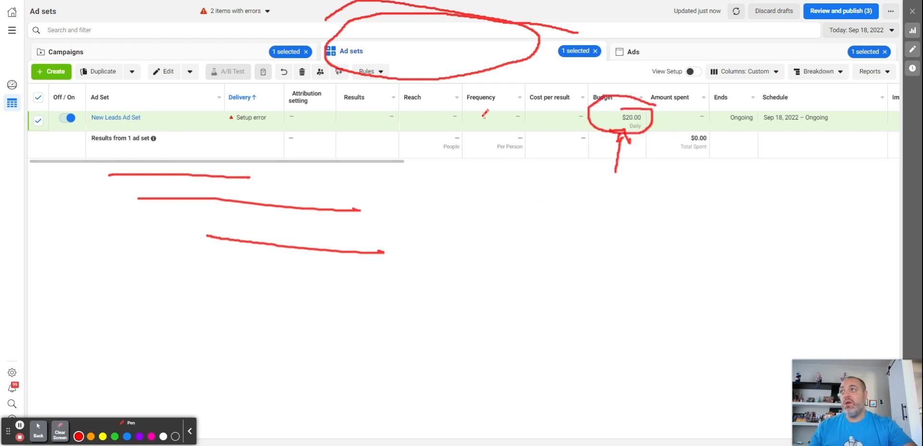
mouse_move(213, 54)
left_mouse_down()
mouse_move(182, 127)
mouse_move(218, 65)
left_mouse_up()
left_click(64, 427)
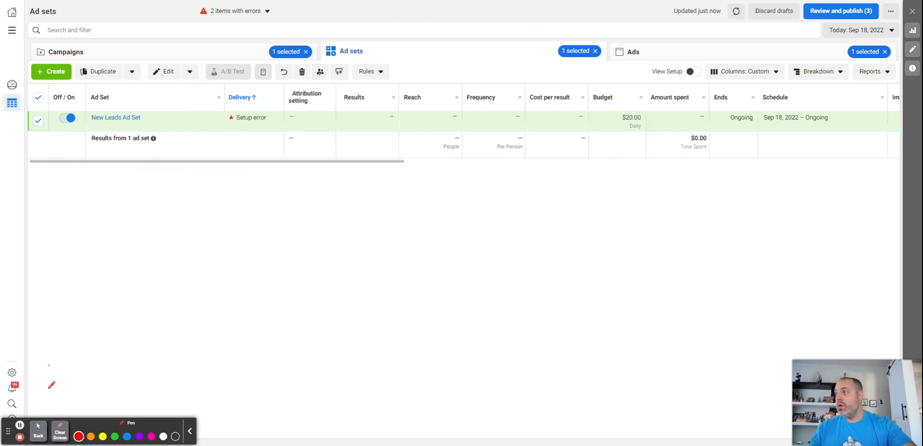
left_click(38, 428)
- Reopen the campaign settings and turn on Advantage Campaign Budget
left_click(161, 72)
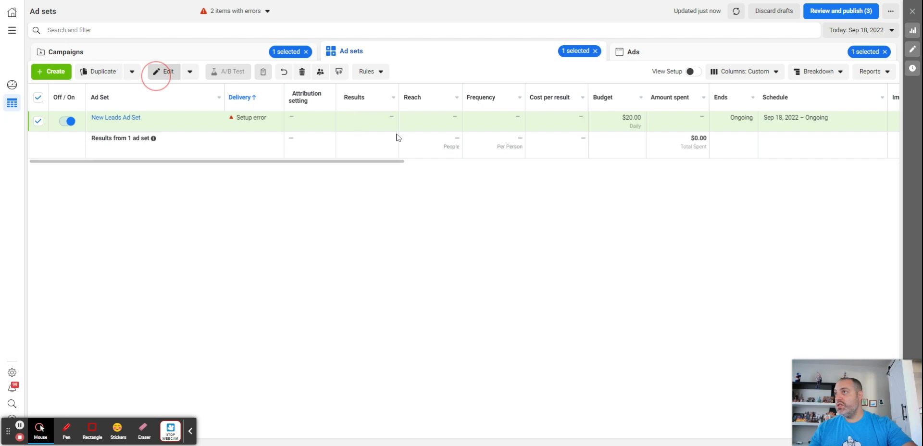
left_click(547, 11)
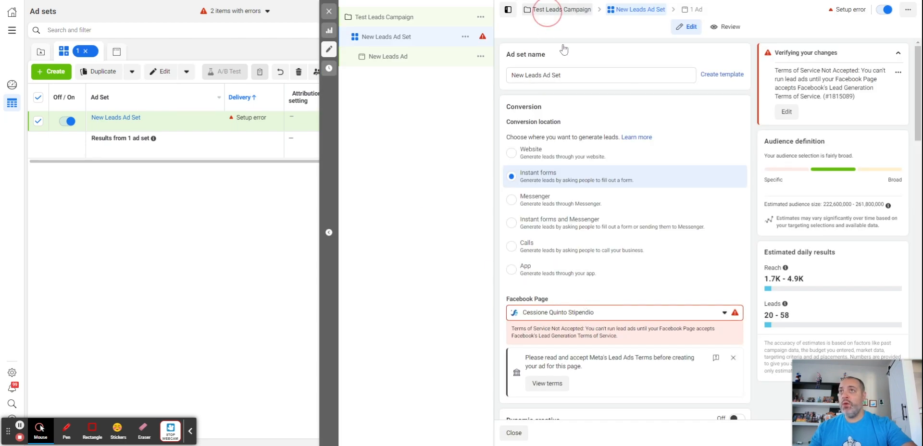
scroll(684, 287, "down", 3)
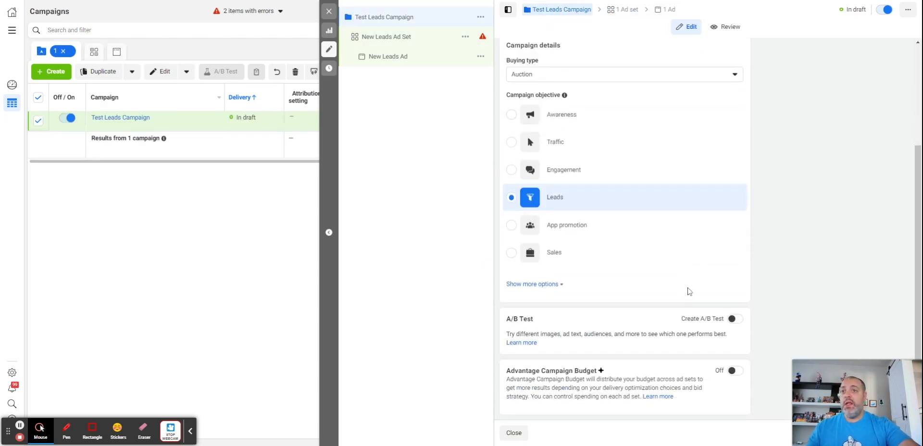
left_click(744, 373)
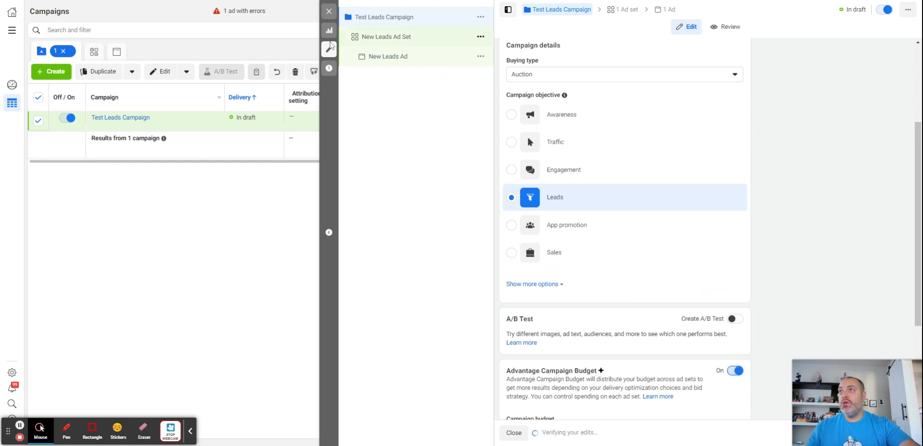
- Close the editor, mark the campaign level and the campaign's daily budget with the red pen, and clear the drawing
left_click(329, 11)
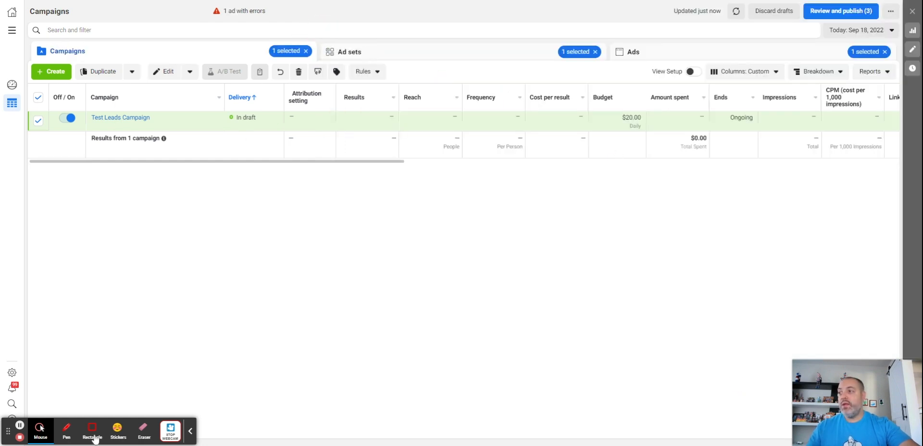
left_click(66, 429)
mouse_move(413, 212)
left_mouse_down()
mouse_move(573, 135)
mouse_move(595, 136)
left_mouse_up()
mouse_move(583, 119)
left_mouse_down()
mouse_move(597, 118)
mouse_move(607, 163)
left_mouse_up()
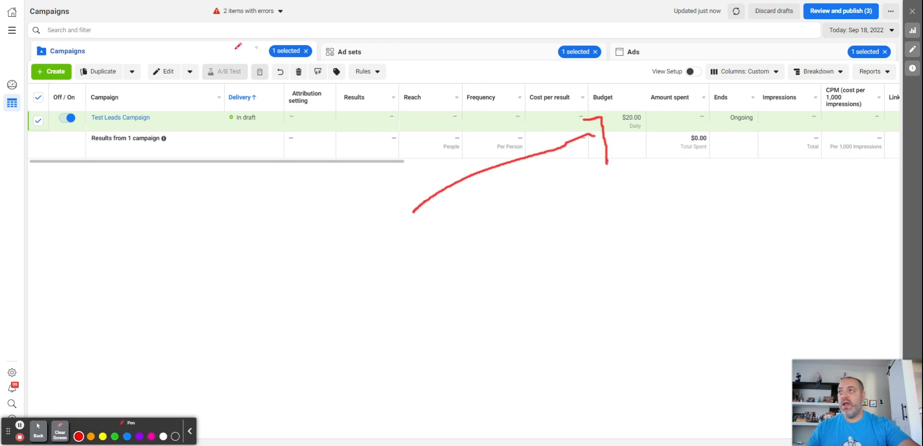
mouse_move(96, 30)
left_mouse_down()
mouse_move(49, 30)
mouse_move(92, 32)
left_mouse_up()
mouse_move(655, 105)
left_mouse_down()
mouse_move(579, 103)
mouse_move(622, 116)
left_mouse_up()
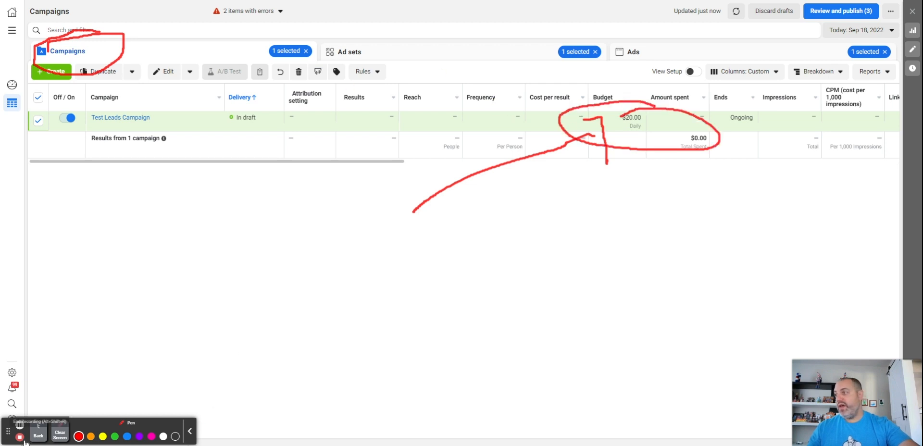
left_click(60, 430)
left_click(38, 431)
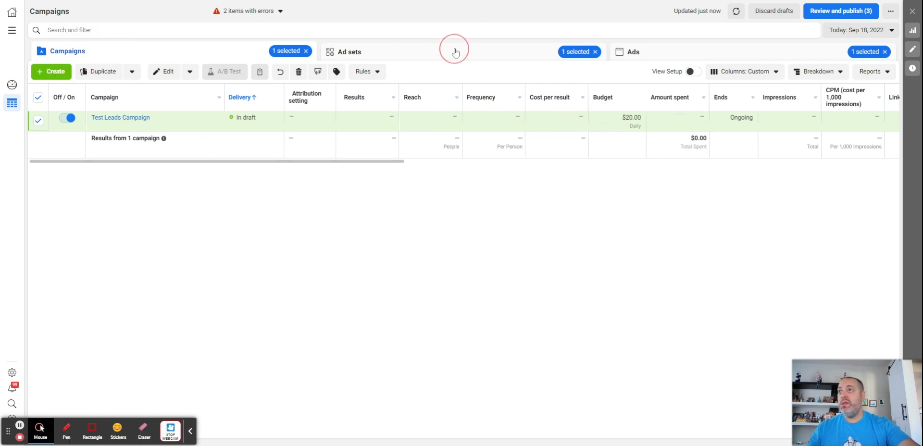
- Show the ad set list, point a red pen arrow at the ad set's budget column, and clear the drawing
left_click(374, 56)
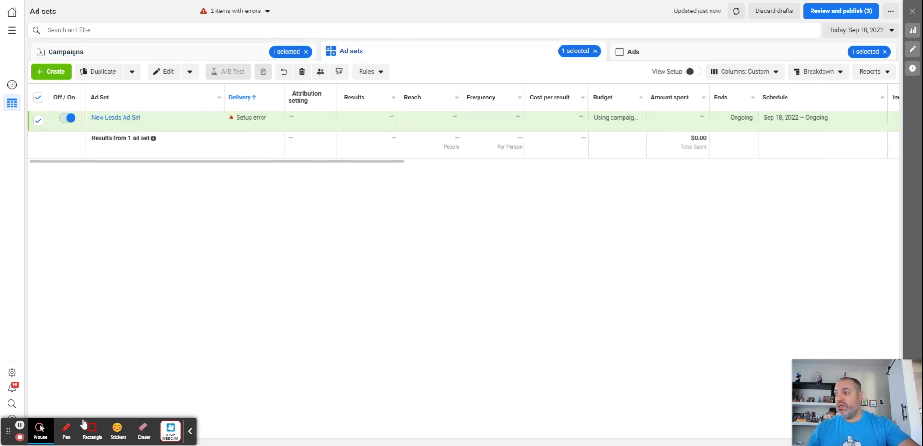
left_click(66, 431)
mouse_move(449, 249)
left_mouse_down()
mouse_move(634, 166)
mouse_move(644, 153)
mouse_move(660, 214)
left_mouse_up()
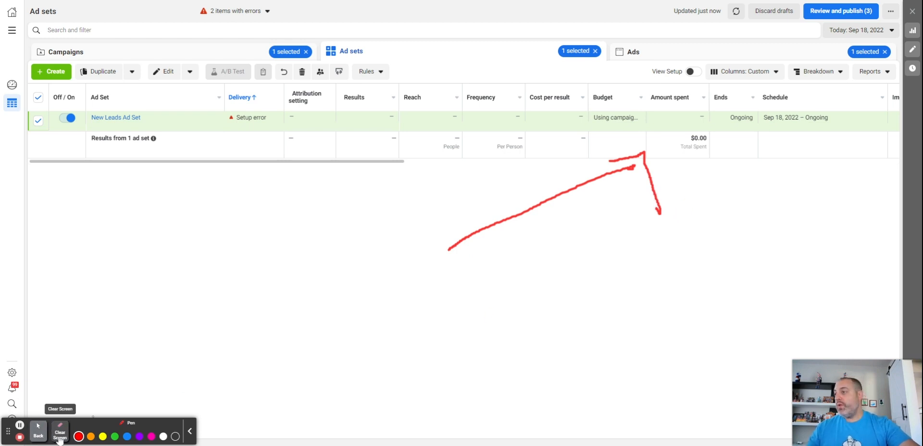
left_click(59, 433)
left_click(39, 435)
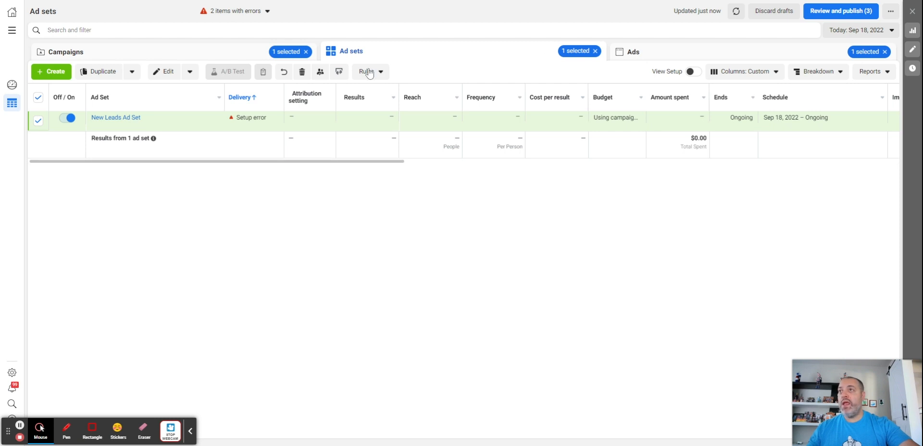
- Open the ad set's settings to point out the ad set name, and close the editor
left_click(165, 72)
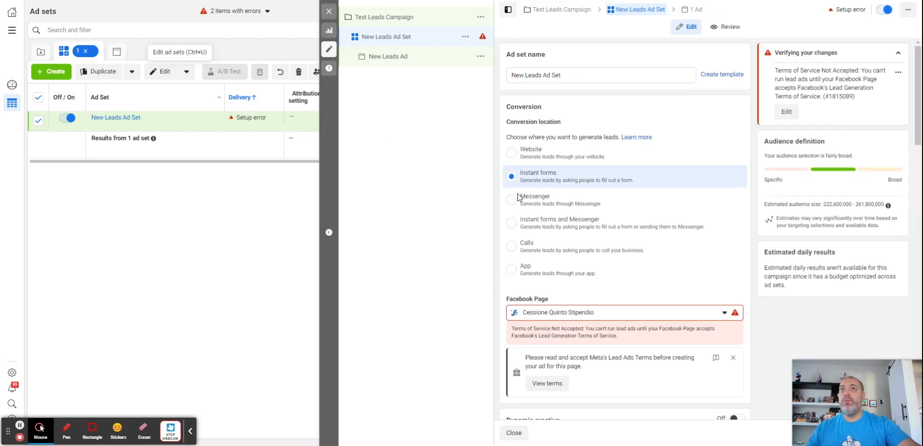
scroll(721, 207, "down", 1)
scroll(702, 195, "up", 1)
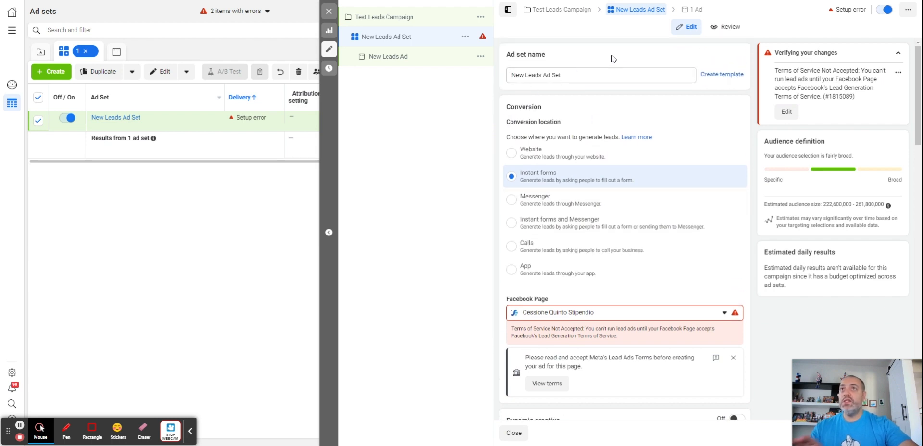
left_click_drag(587, 70, 482, 88)
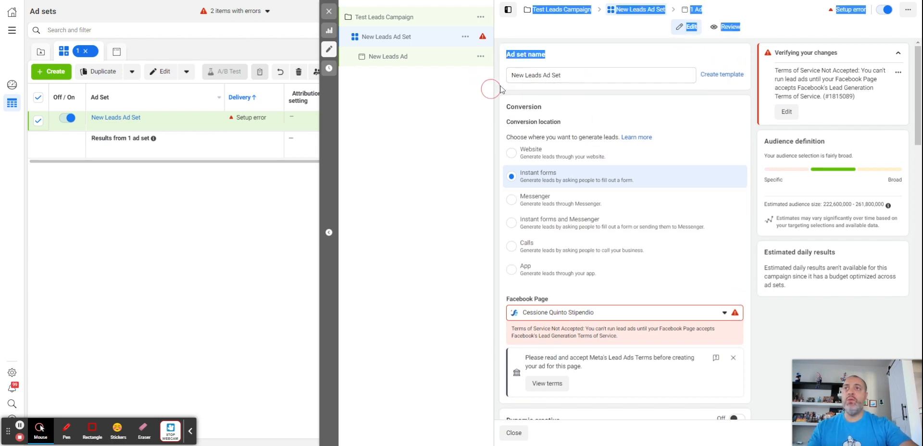
left_click_drag(593, 77, 535, 83)
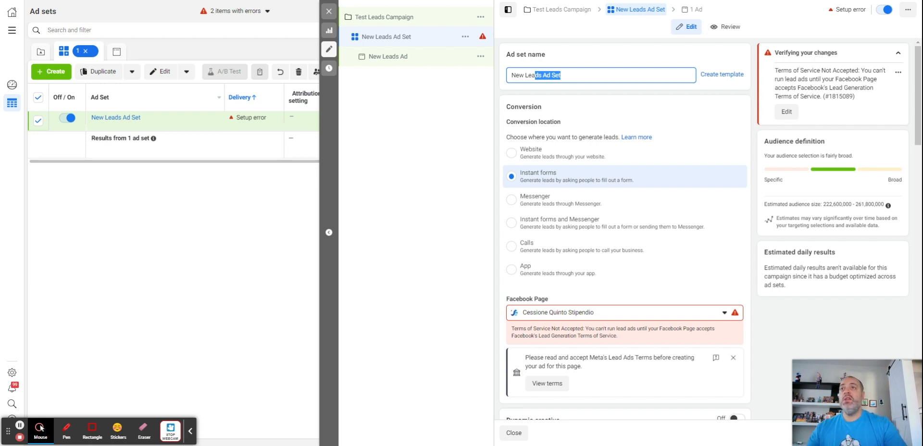
left_click(329, 11)
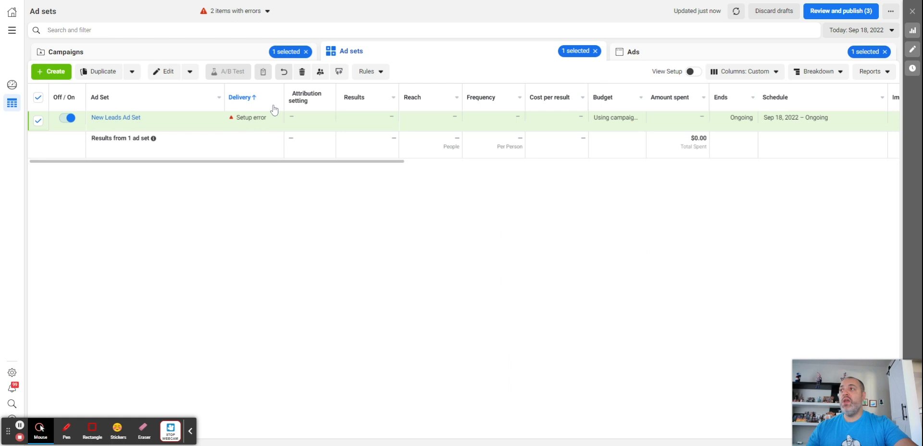
- Draw three red pen lines below the ad set to represent additional ad sets, and clear the drawing
left_click(67, 431)
left_click_drag(111, 163, 227, 153)
left_click_drag(117, 183, 240, 184)
left_click_drag(116, 216, 291, 220)
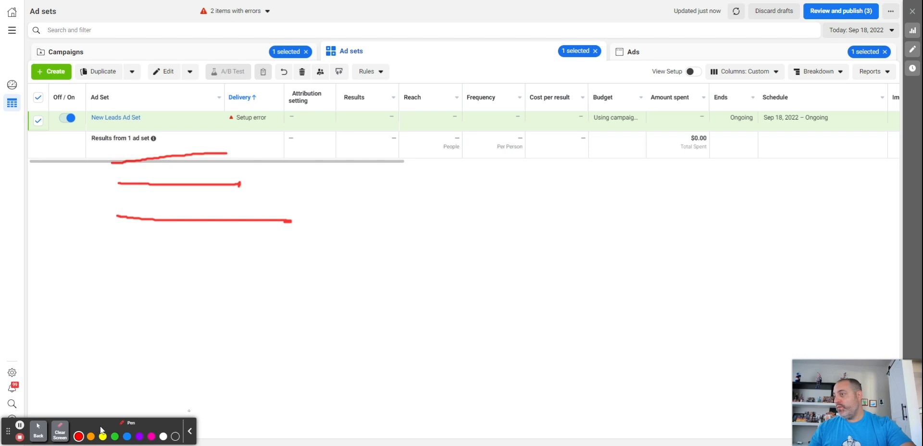
left_click(60, 432)
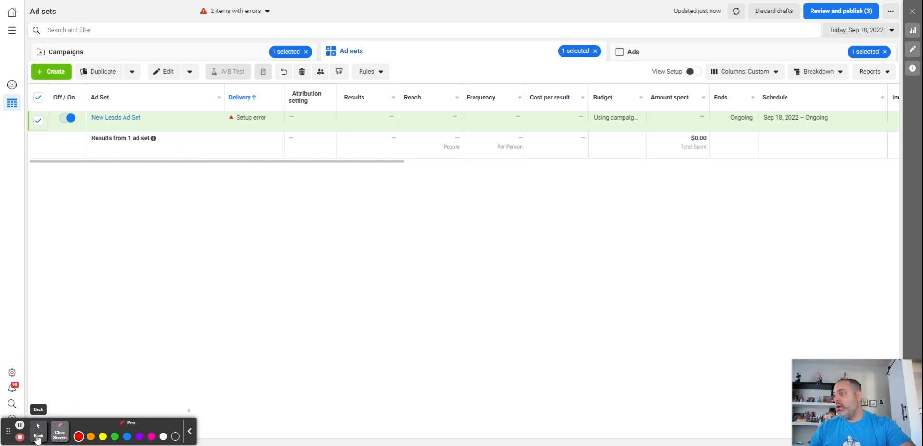
left_click(37, 433)
- Open the ad set for editing and rename it Lawyer 30-60 M
left_click(164, 77)
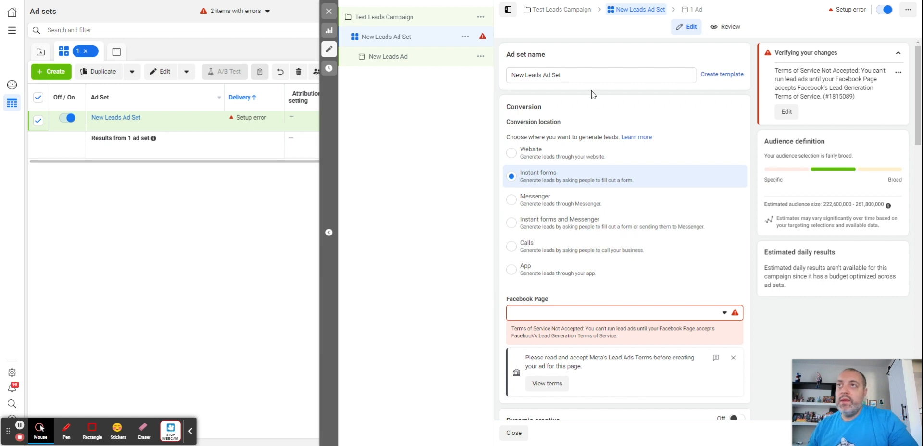
left_click_drag(576, 76, 484, 71)
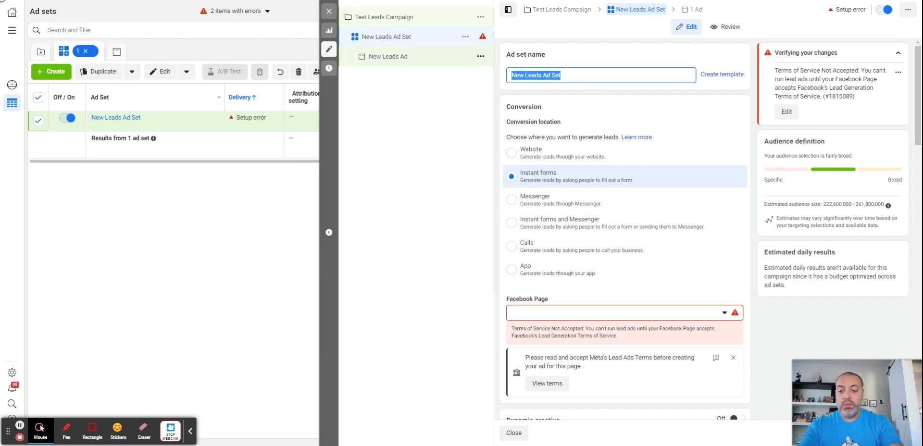
type("Lawyee")
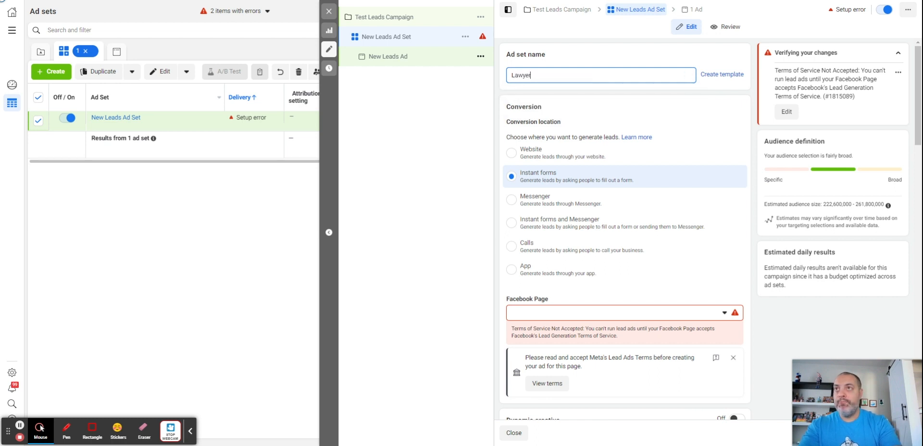
type(" 30-60")
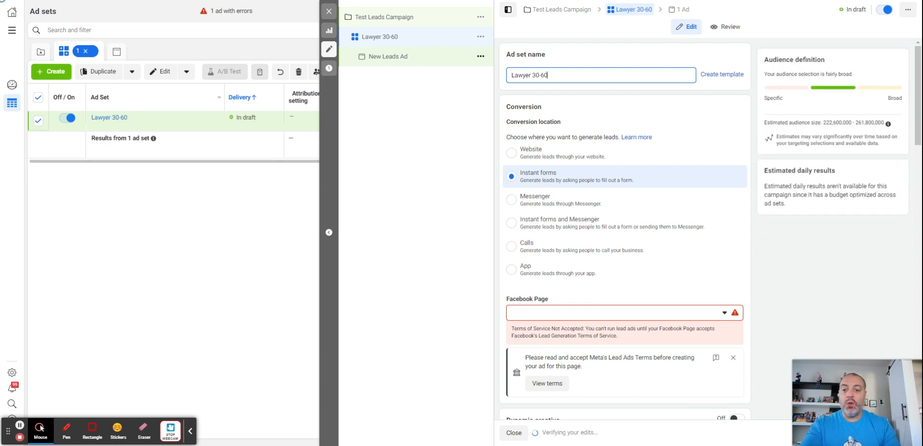
type("M")
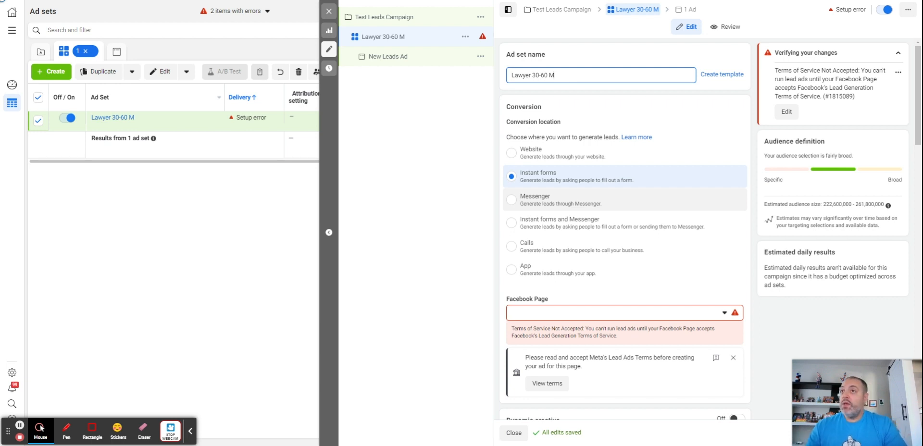
- Set the conversion location to Website, frame the Pixel section with a red rectangle, and clear the drawing
left_click(544, 154)
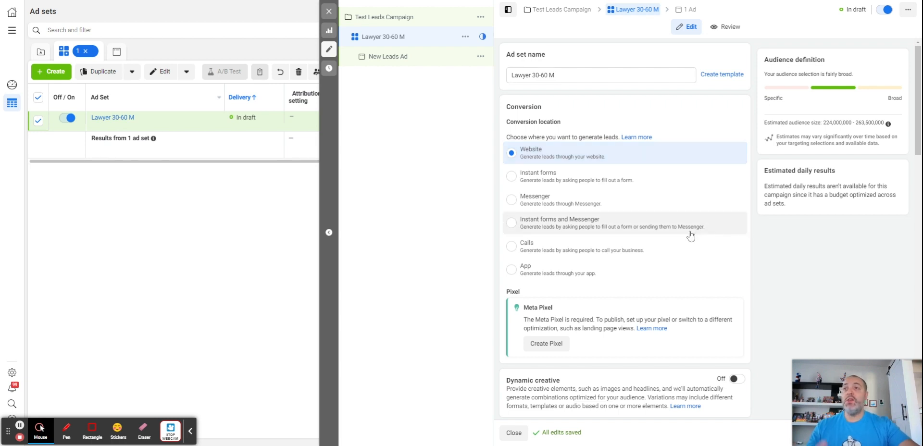
scroll(680, 200, "down", 1)
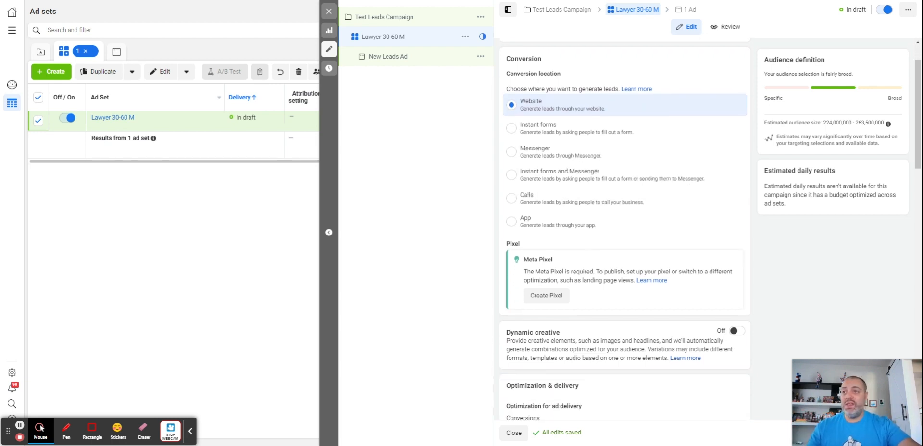
left_click(93, 429)
mouse_move(457, 235)
left_mouse_down()
mouse_move(565, 230)
mouse_move(761, 331)
left_mouse_up()
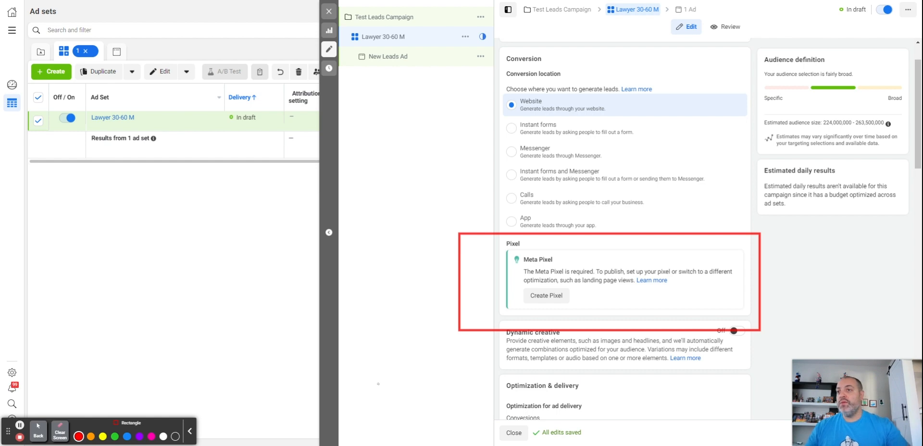
left_click(60, 431)
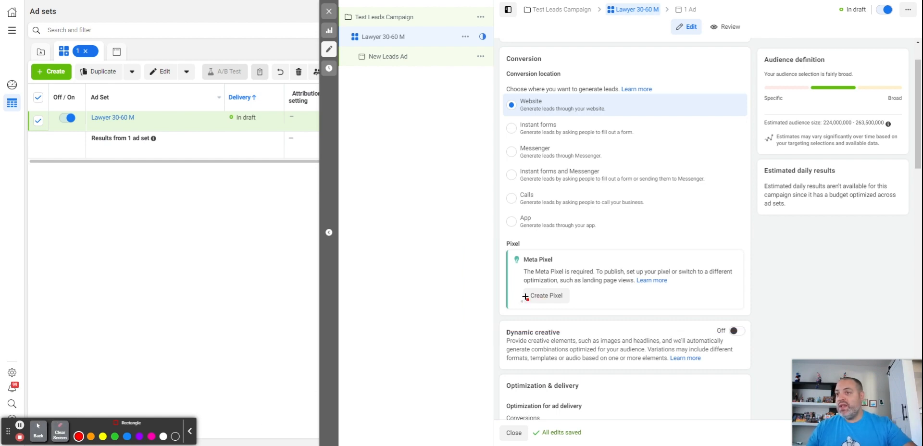
left_click(38, 432)
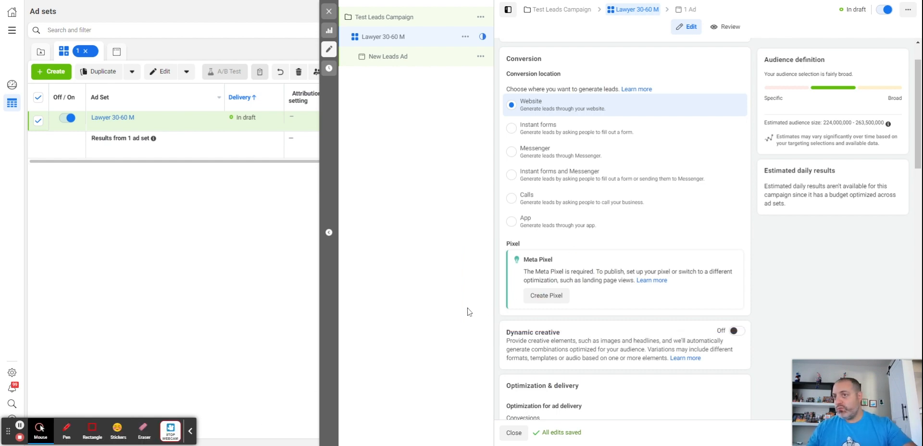
- Set the ad set's start date to September 20, 2022, and switch the optional end date on and off again
scroll(526, 283, "down", 4)
scroll(507, 251, "down", 3)
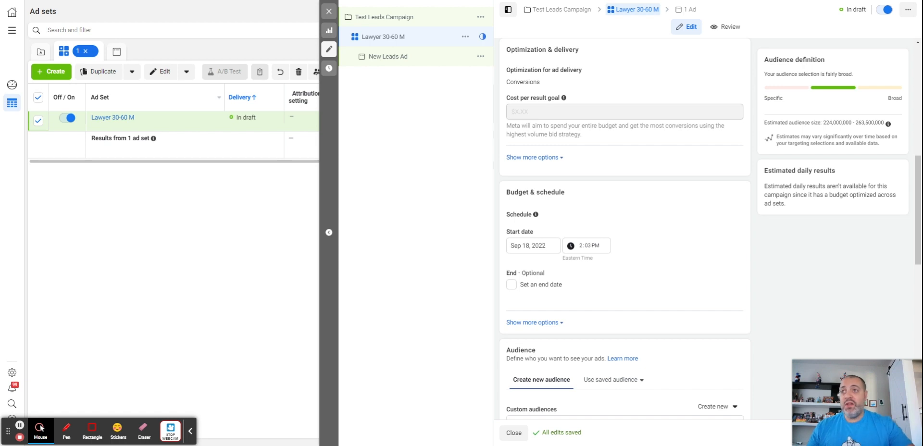
left_click(519, 244)
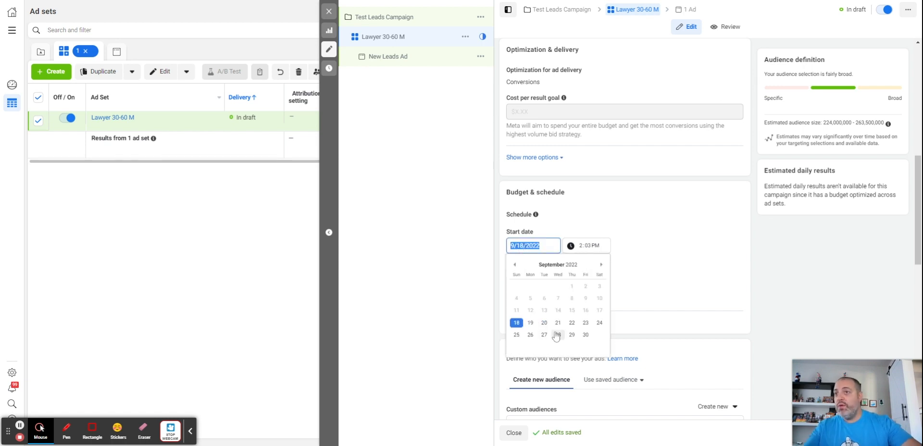
left_click(544, 322)
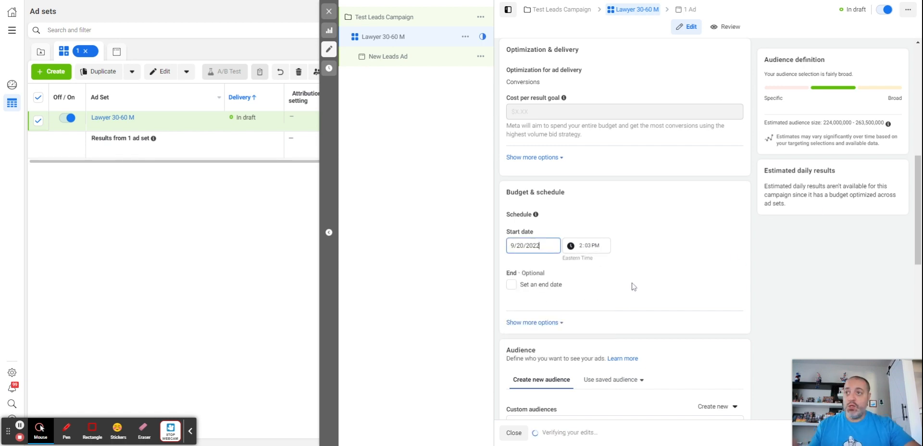
left_click(536, 287)
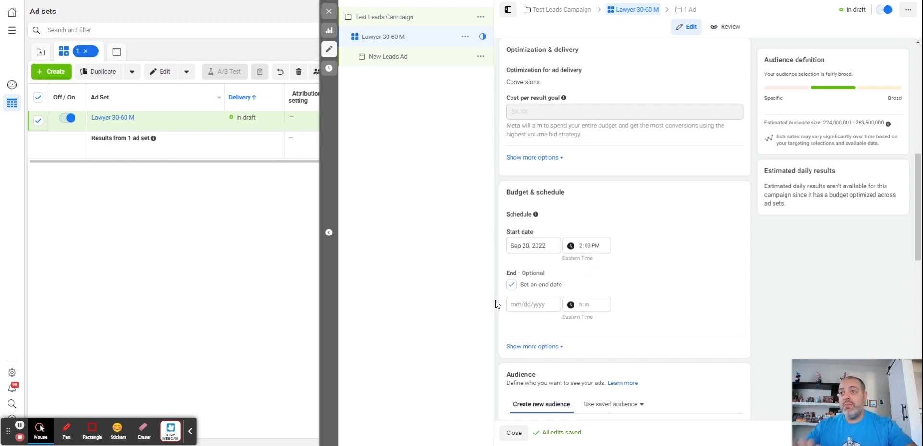
left_click(522, 286)
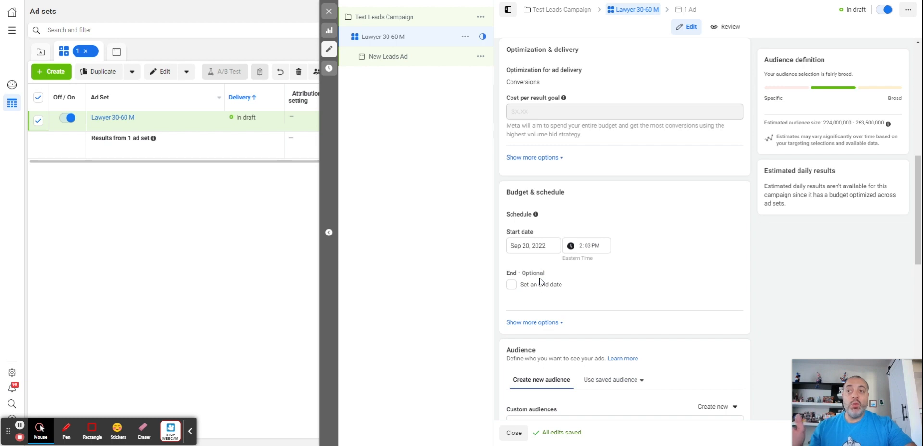
- Look through the audience settings, try Customer list as the source for a new custom audience, and close the dialog without creating it
scroll(582, 231, "down", 3)
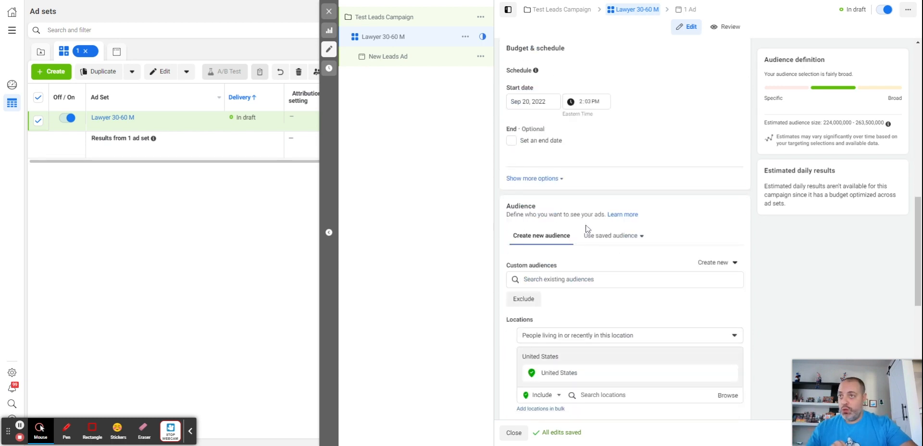
scroll(582, 243, "down", 1)
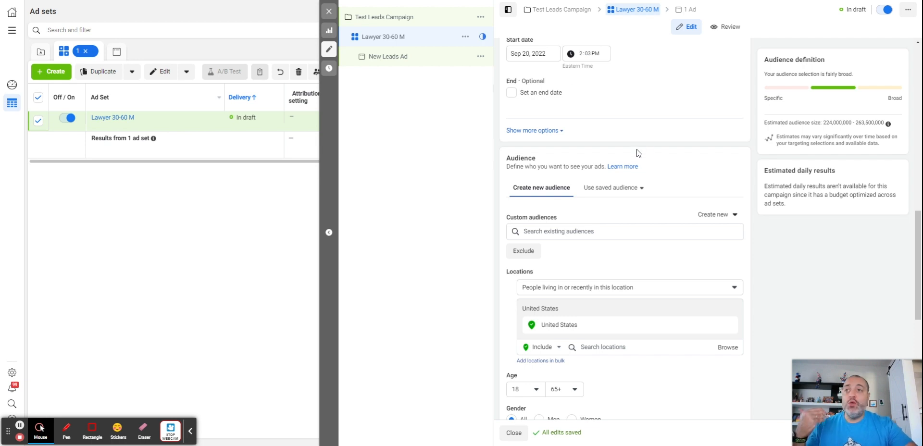
scroll(639, 154, "down", 4)
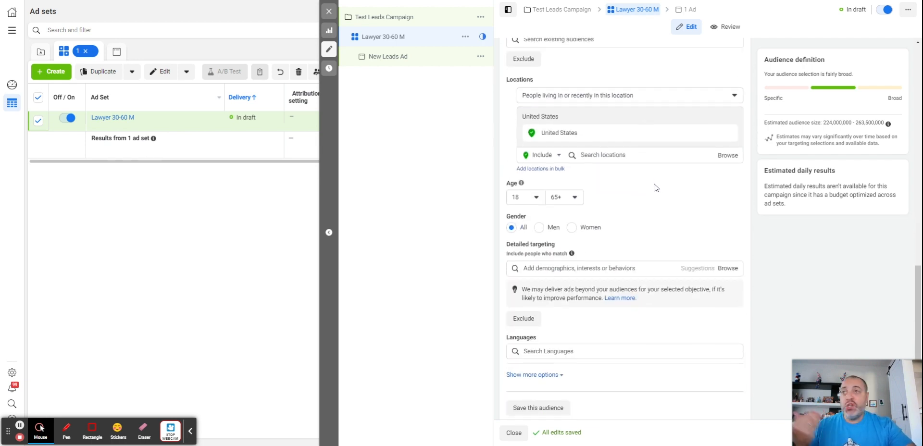
scroll(656, 186, "down", 1)
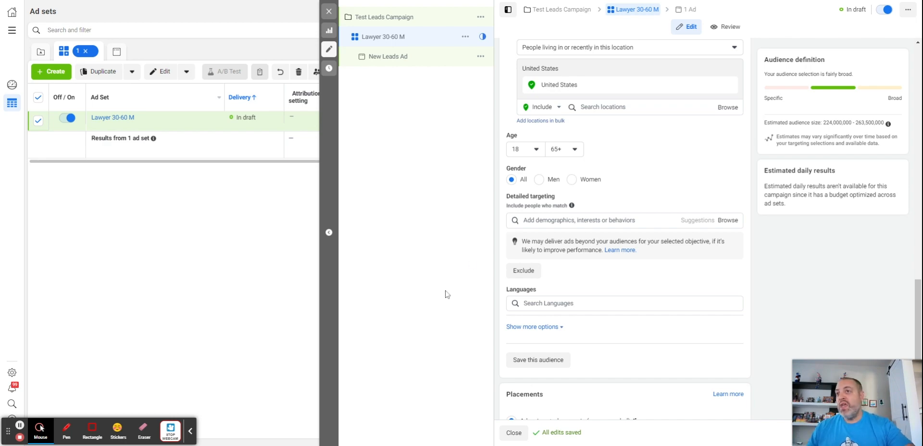
scroll(532, 235, "up", 4)
scroll(540, 245, "down", 2)
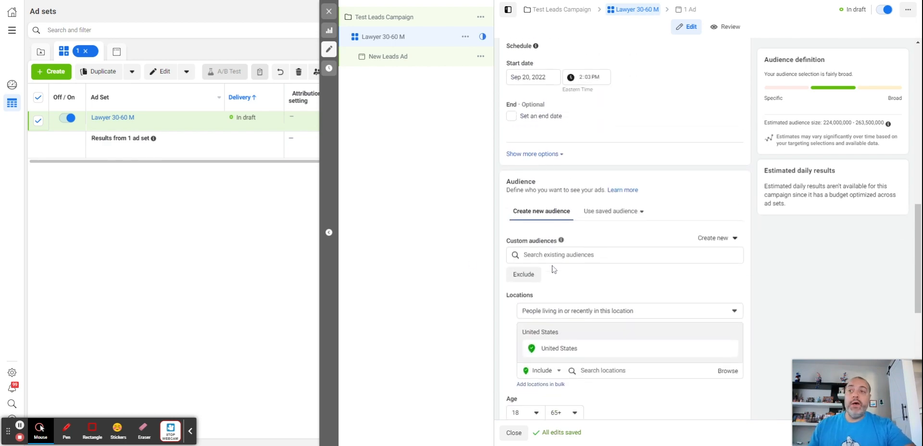
left_click(721, 173)
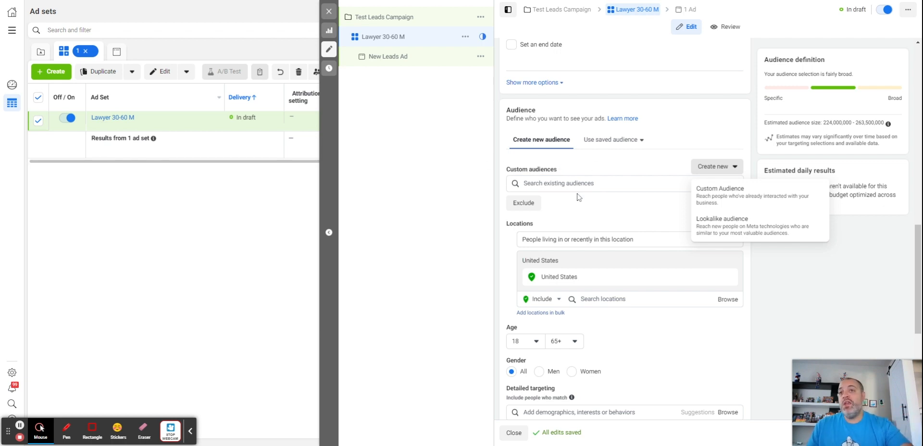
left_click(701, 193)
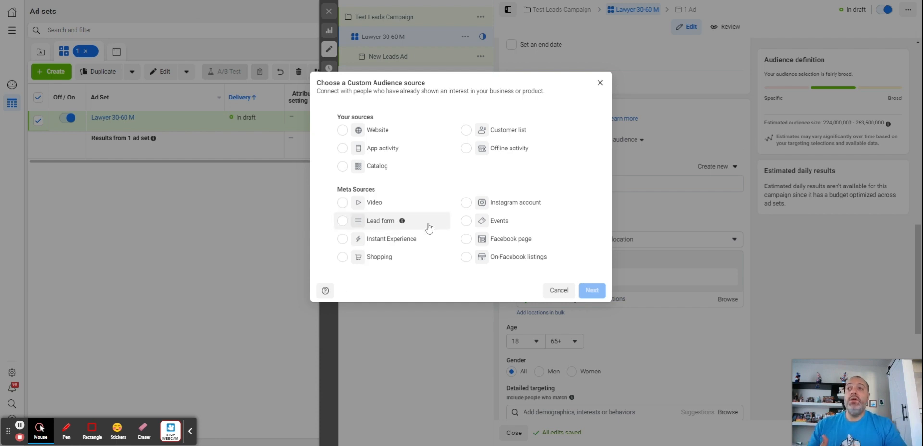
left_click(529, 130)
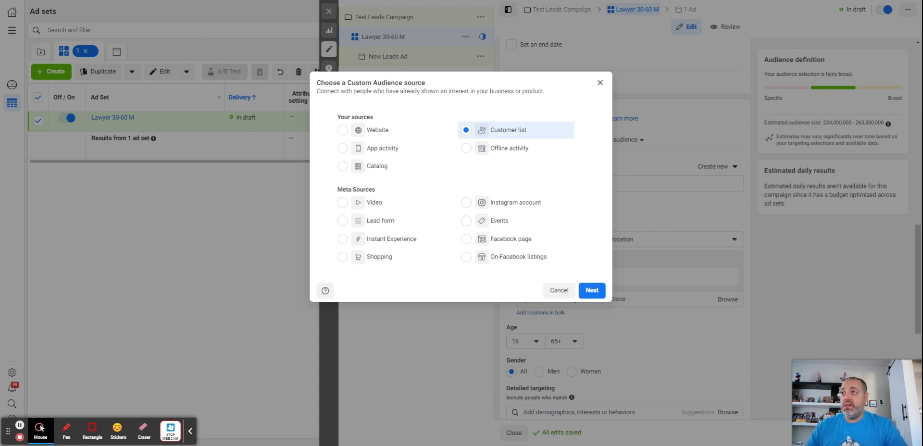
left_click(600, 82)
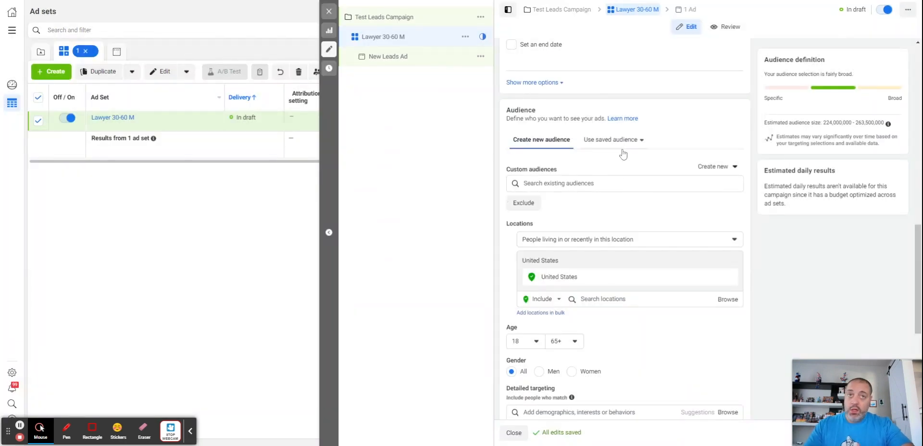
- Frame the Detailed targeting section with a red rectangle, clear the drawing, and leave drawing mode
scroll(623, 154, "down", 6)
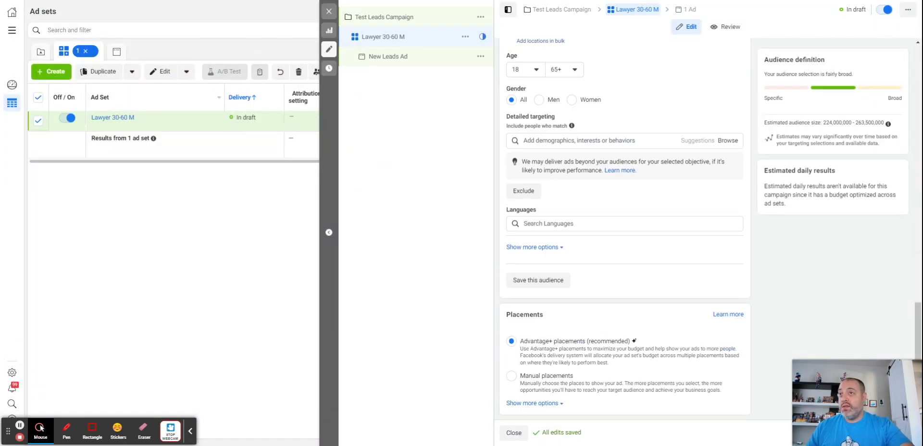
left_click(93, 428)
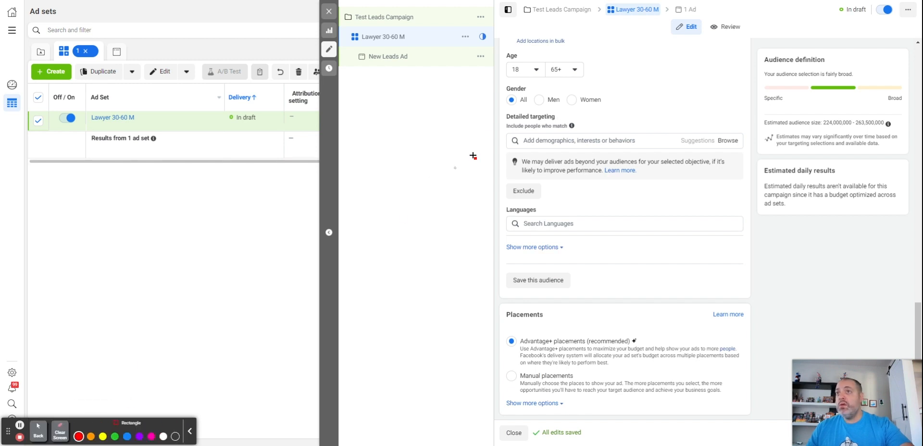
mouse_move(488, 108)
left_mouse_down()
mouse_move(766, 154)
mouse_move(774, 220)
left_mouse_up()
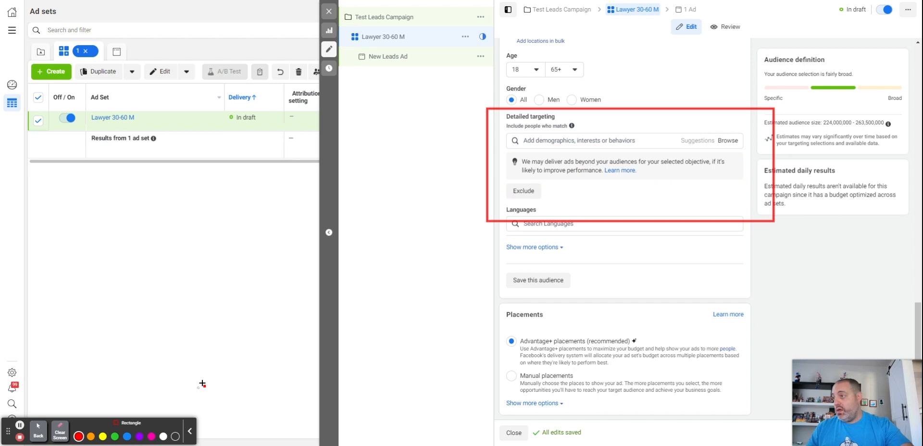
left_click(61, 438)
left_click(39, 430)
- Search detailed targeting for "lawy" and add the Lawyer interest
left_click(594, 140)
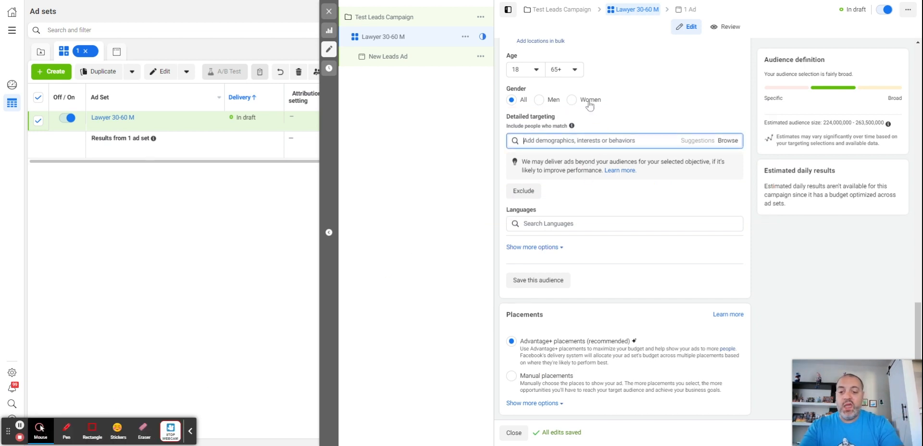
type("lawe")
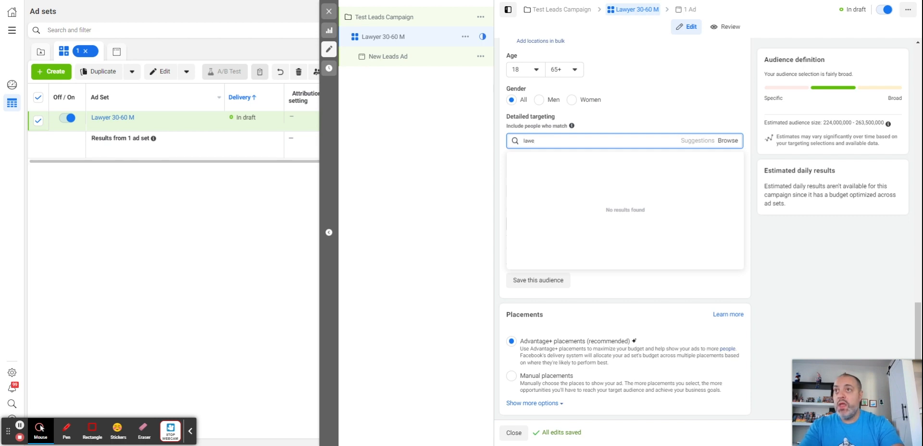
key("BackSpace")
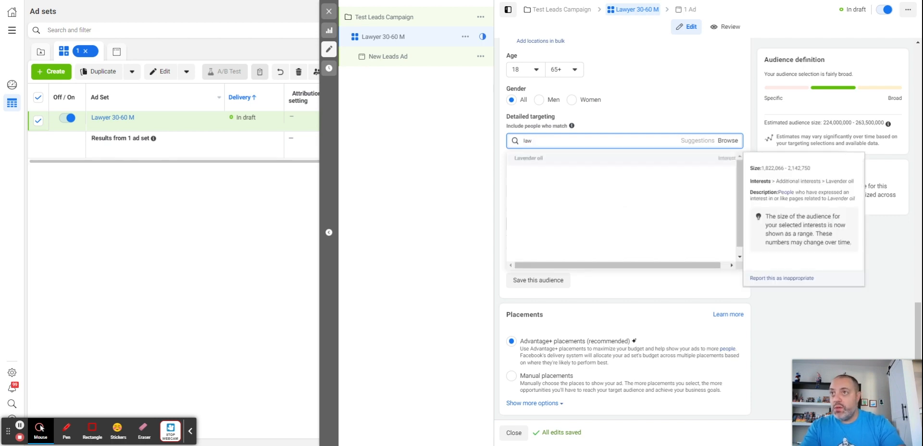
type("y")
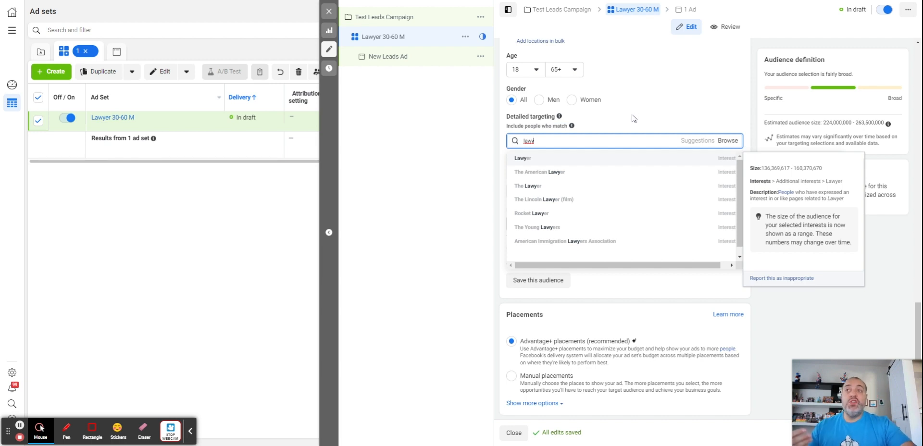
left_click(549, 160)
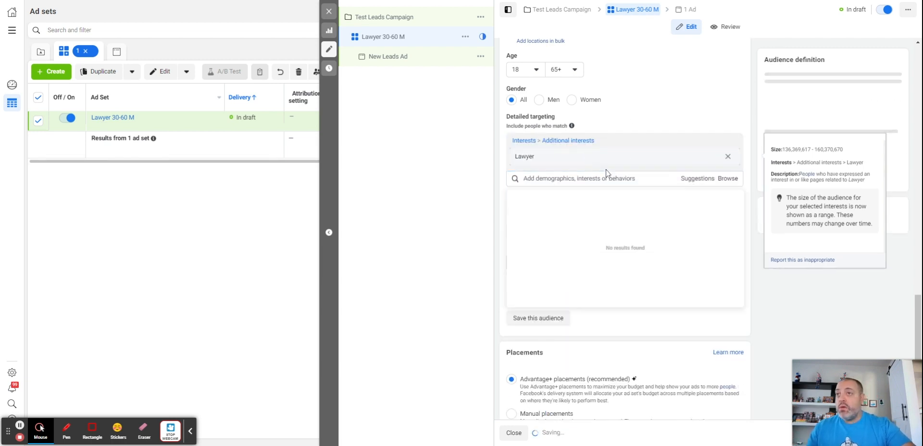
- Add the suggested Legal Services demographic to the detailed targeting and close the suggestions
left_click(689, 179)
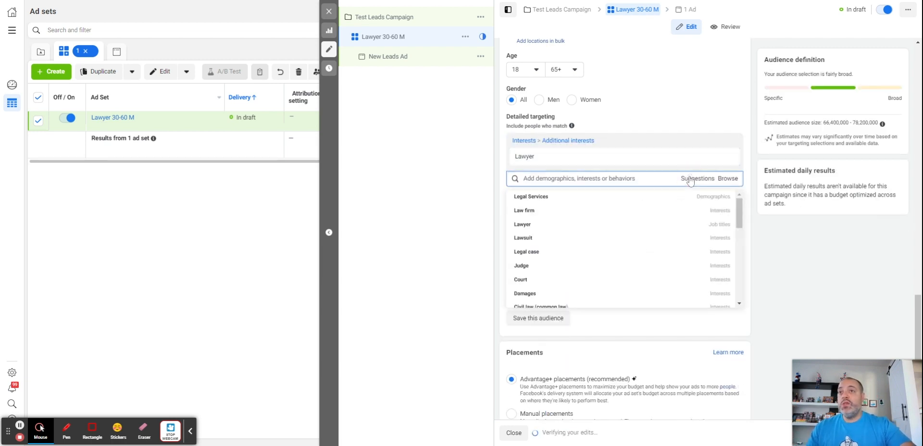
left_click(552, 200)
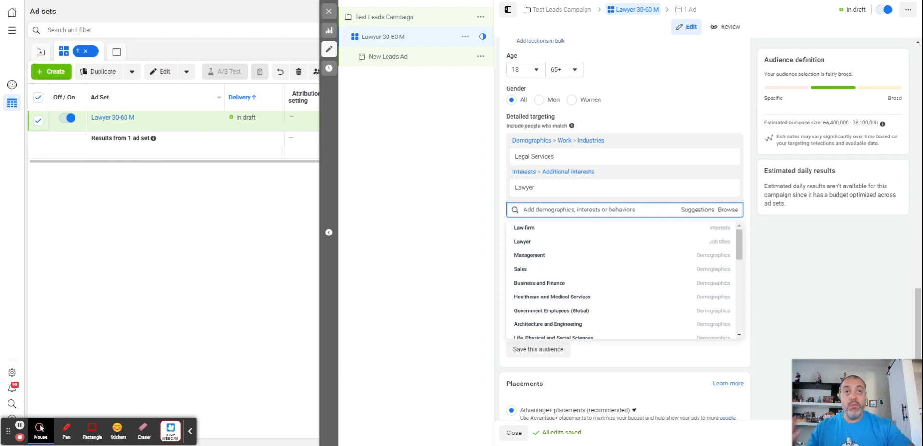
left_click(457, 192)
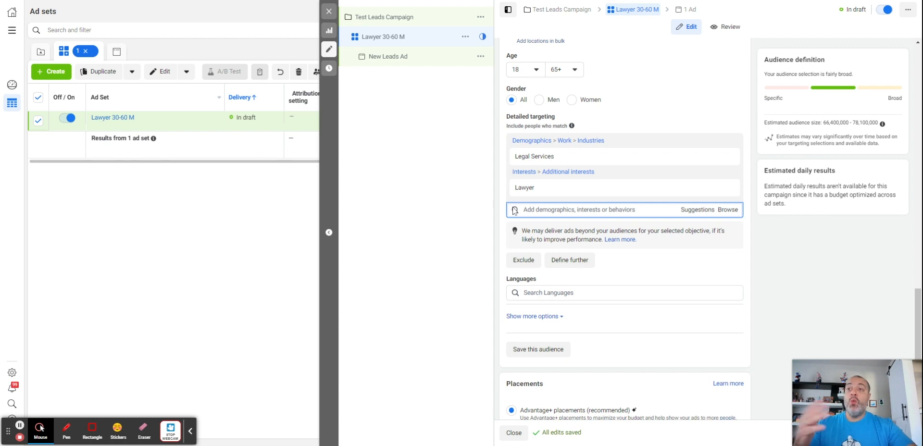
- Highlight the estimated audience size, and show the exclusion criteria field under detailed targeting
left_click_drag(760, 122, 880, 117)
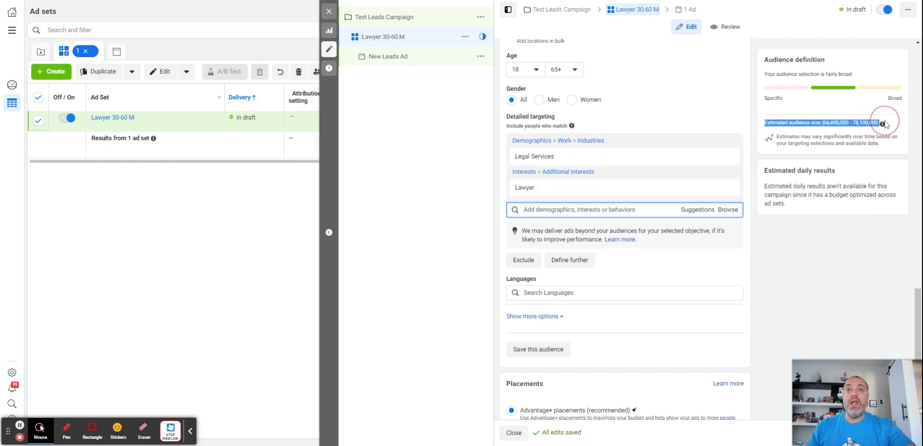
left_click(834, 278)
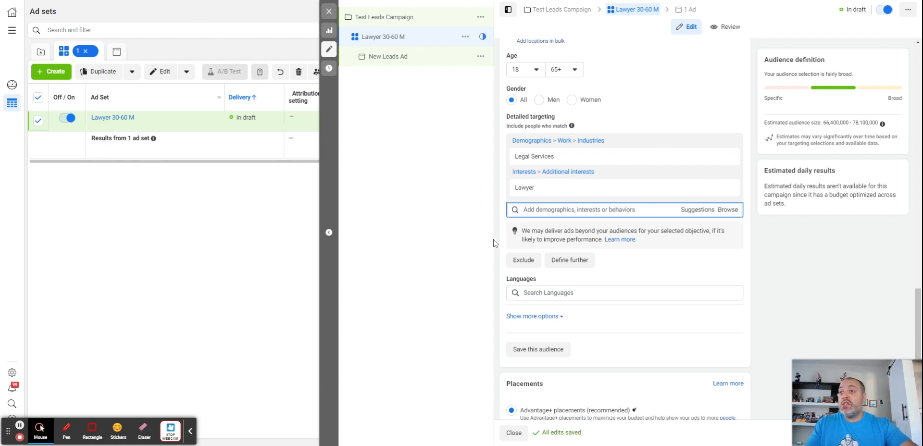
left_click(523, 262)
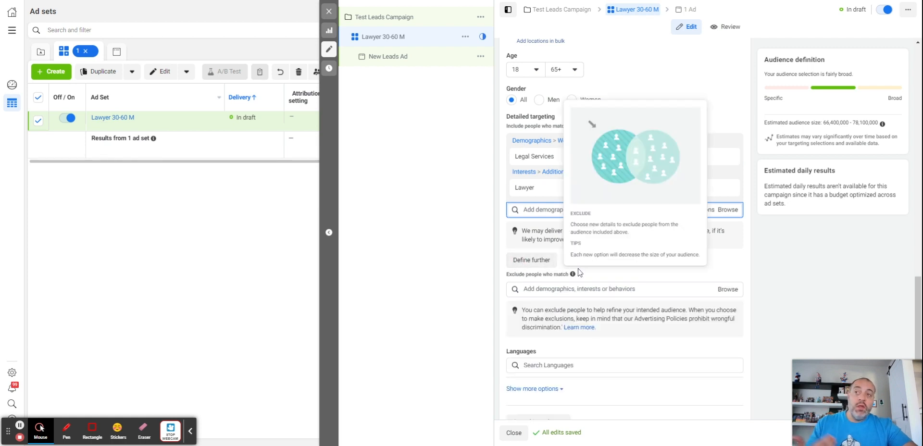
scroll(598, 265, "down", 1)
scroll(598, 264, "down", 1)
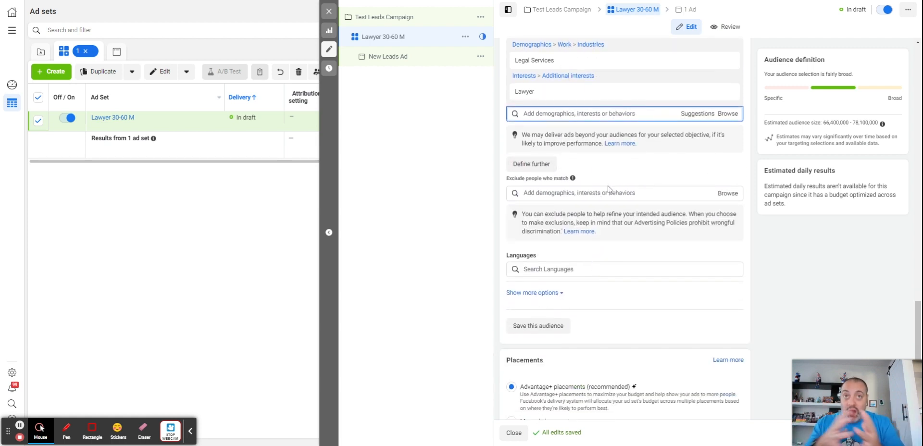
- Frame the Placements section with a red rectangle, clear the drawing, and leave drawing mode
scroll(531, 197, "down", 1)
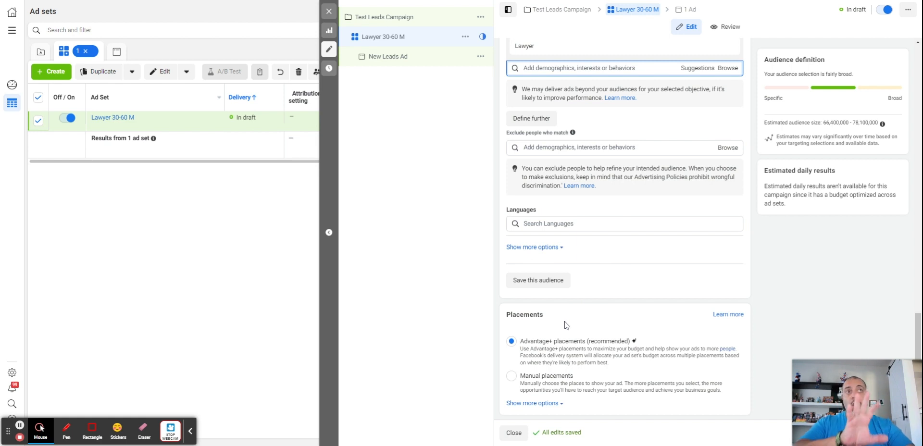
left_click(95, 434)
mouse_move(477, 303)
left_mouse_down()
mouse_move(778, 409)
mouse_move(777, 419)
left_mouse_up()
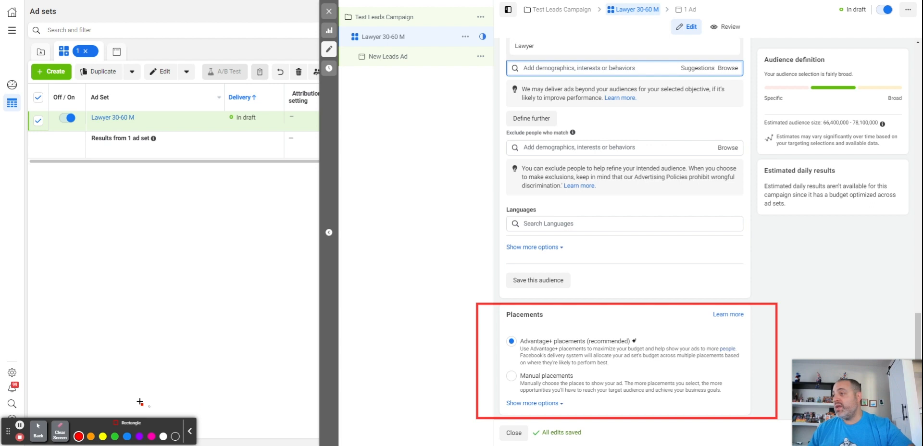
left_click(59, 434)
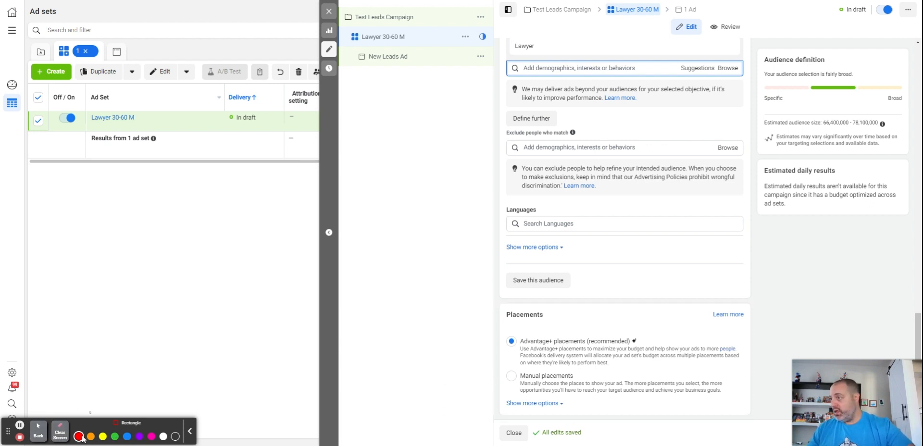
left_click(38, 430)
- Try manual placements, switching the Facebook platform off and on again, and return to Advantage+ placements
left_click(511, 375)
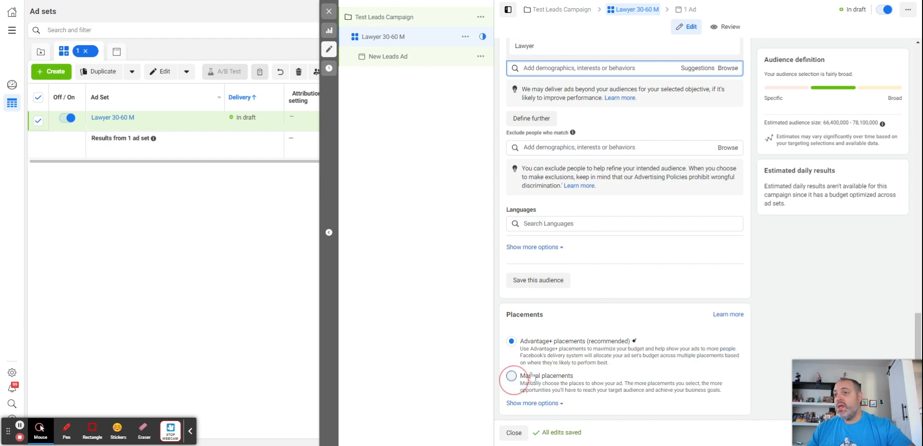
scroll(625, 323, "down", 3)
scroll(672, 323, "down", 3)
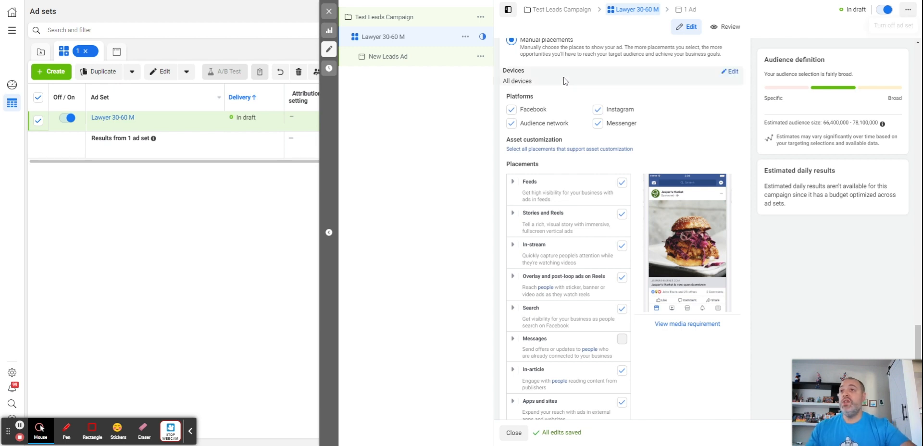
left_click(529, 109)
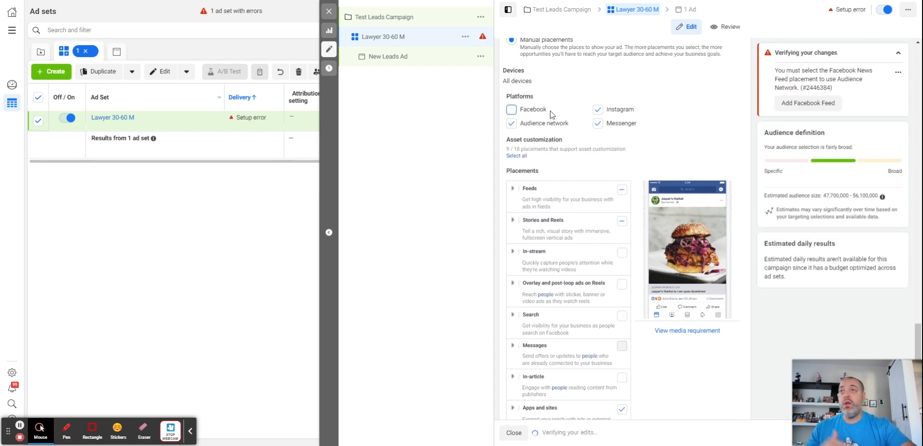
left_click(536, 110)
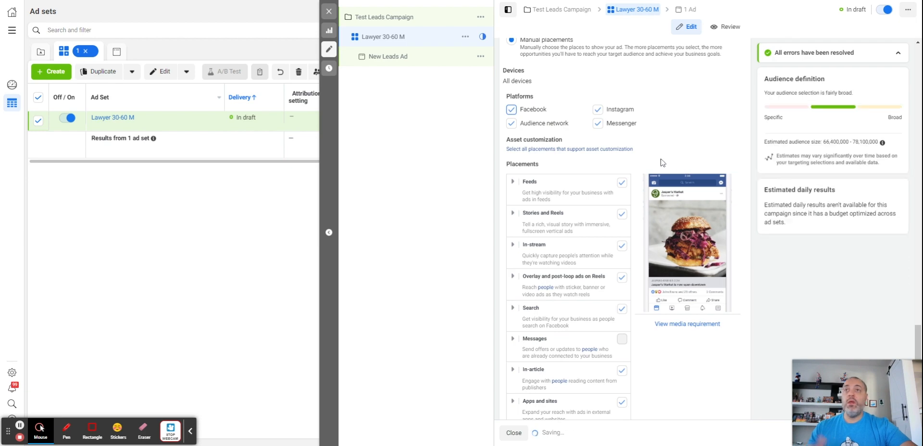
scroll(577, 200, "down", 1)
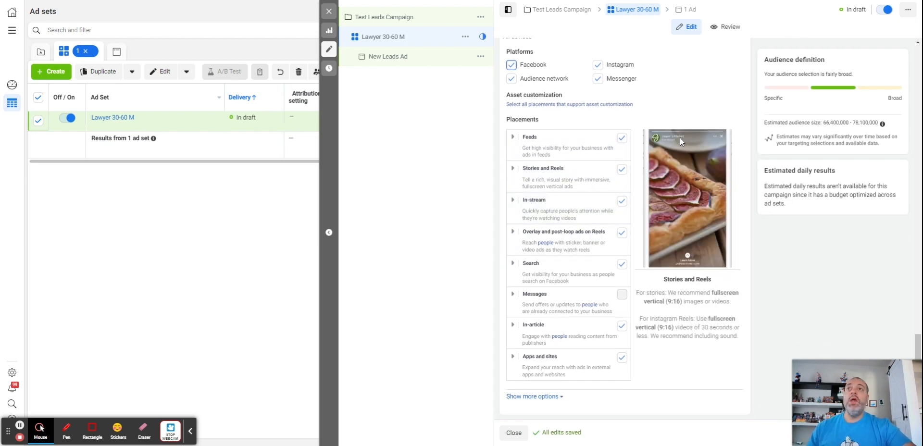
scroll(678, 144, "up", 3)
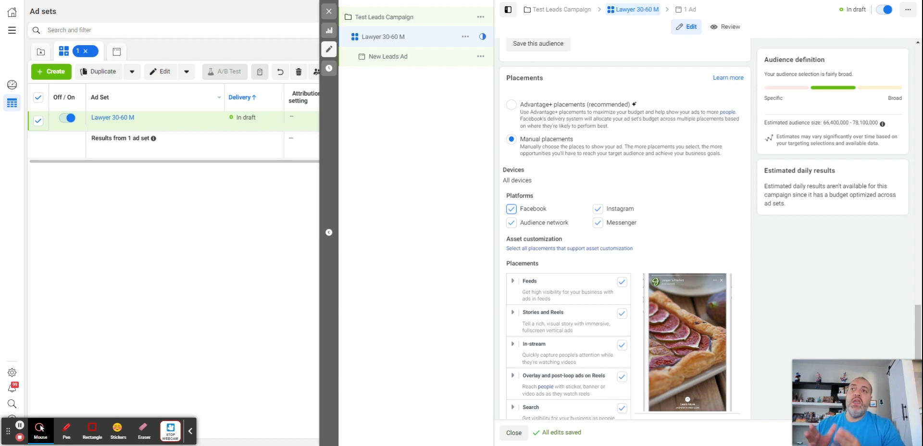
left_click(512, 106)
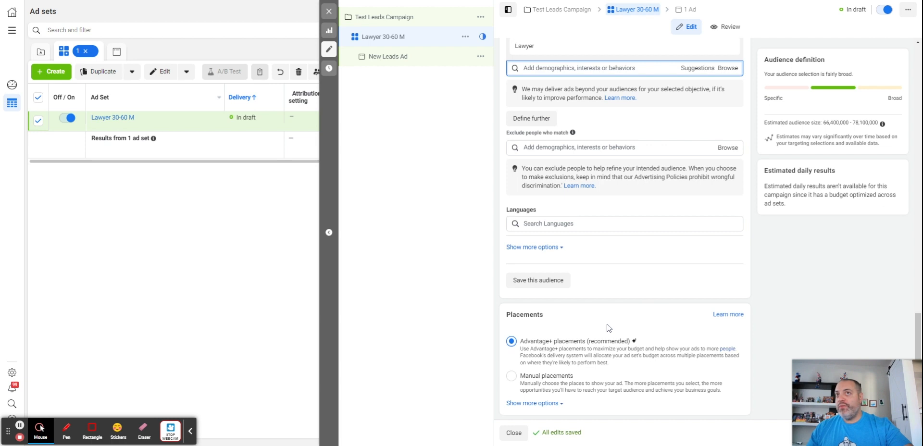
- Draw a freehand pen mark up to the ad level in the campaign breadcrumb, clear it, and leave drawing mode
left_click(66, 430)
left_click_drag(614, 114, 675, 22)
left_click(46, 435)
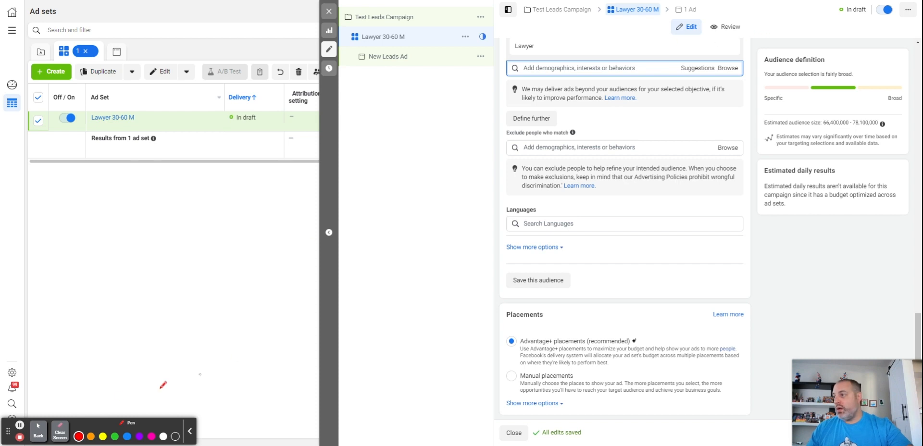
left_click(38, 435)
- Open the New Leads Ad for editing and turn on its ad preview
left_click(689, 10)
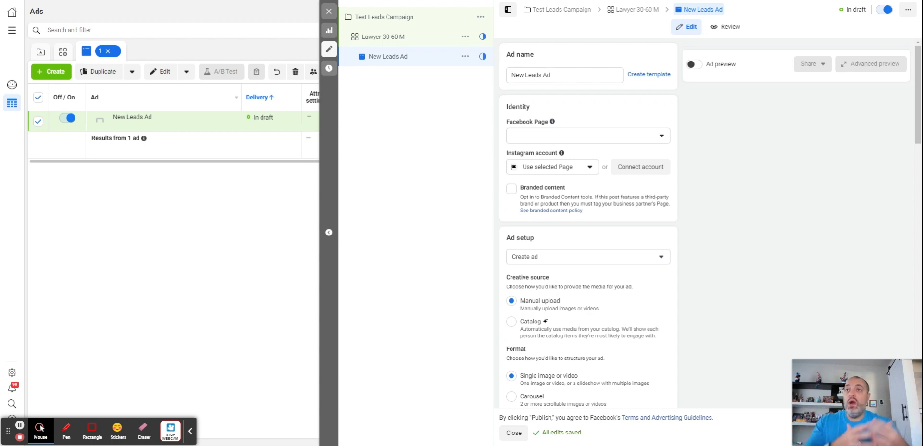
left_click(694, 67)
scroll(664, 211, "down", 3)
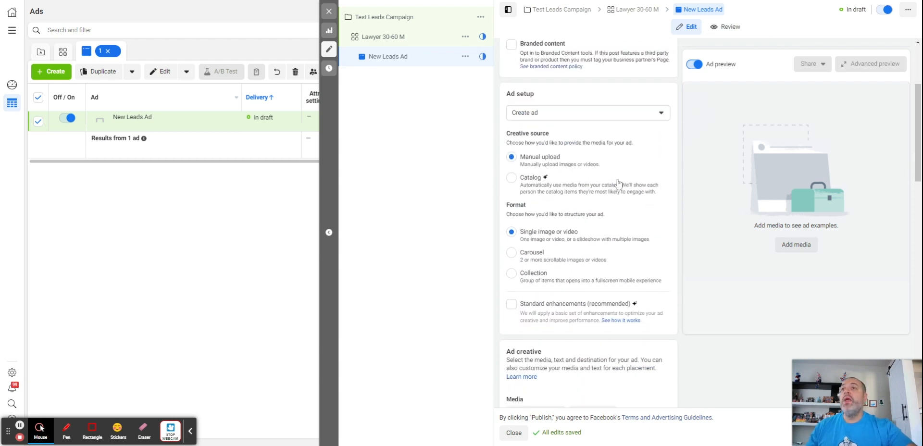
- Try Use existing post as the ad setup and switch back to Create ad
left_click(604, 120)
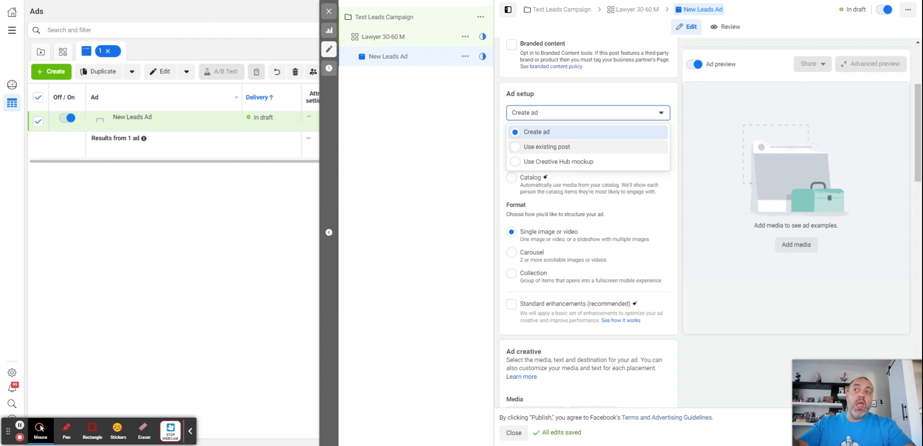
left_click(598, 148)
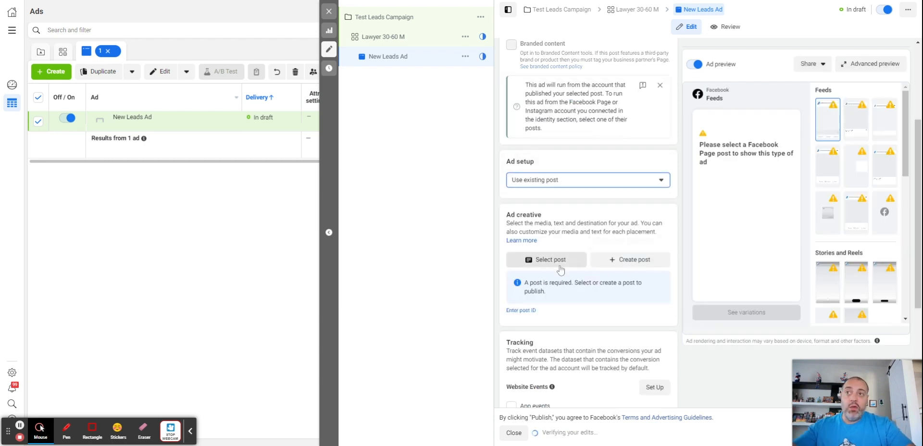
left_click(598, 185)
left_click(587, 198)
scroll(605, 192, "down", 4)
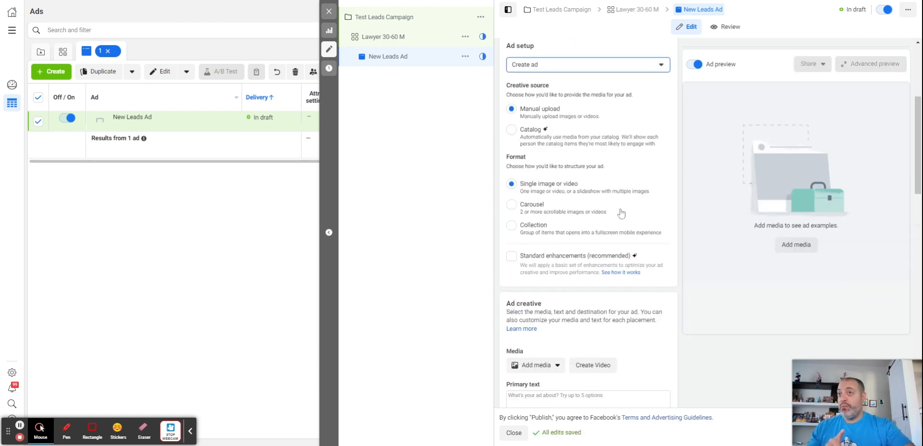
- Try Catalog as the creative source and switch back to Manual upload
scroll(607, 220, "up", 3)
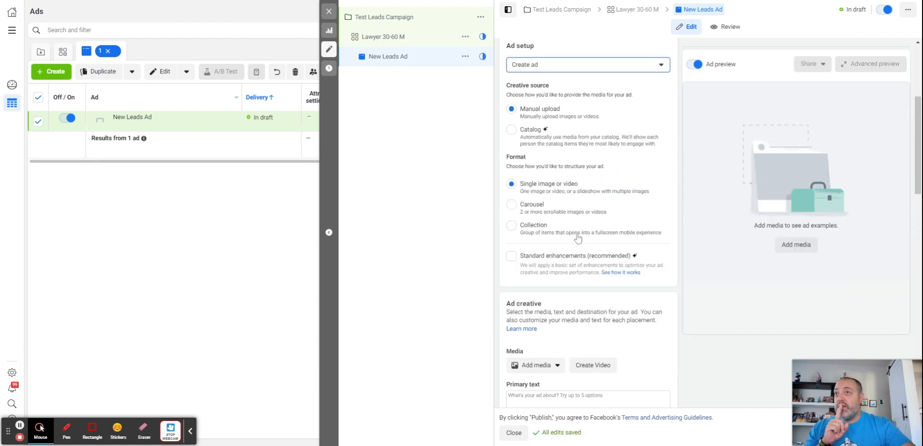
scroll(578, 238, "up", 1)
left_click(539, 184)
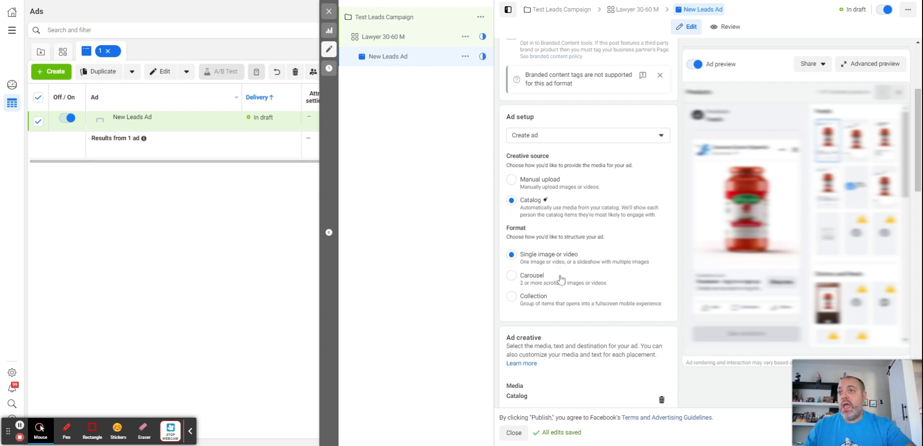
left_click(520, 182)
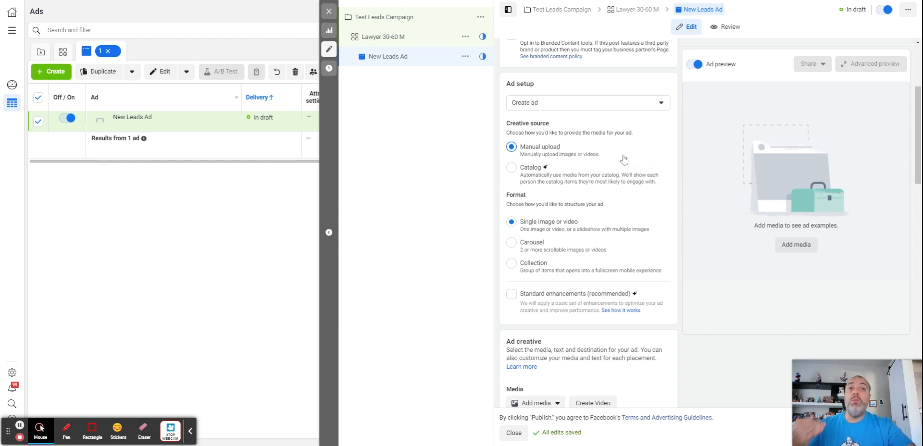
- Look at the ad creative fields and the available media types, and close the choices without adding any media
scroll(627, 167, "down", 1)
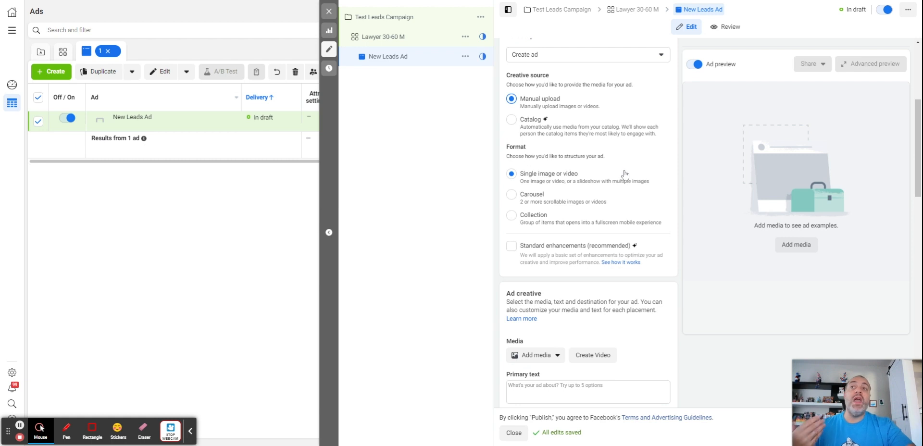
scroll(625, 178, "down", 1)
scroll(622, 185, "down", 4)
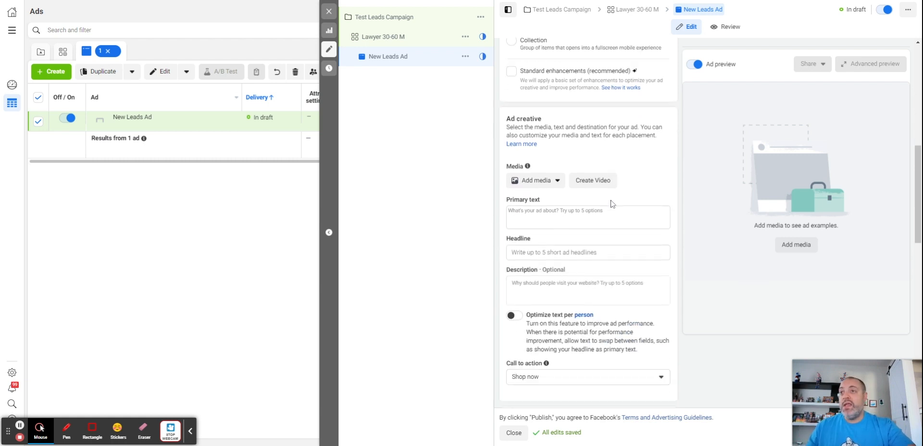
left_click(519, 116)
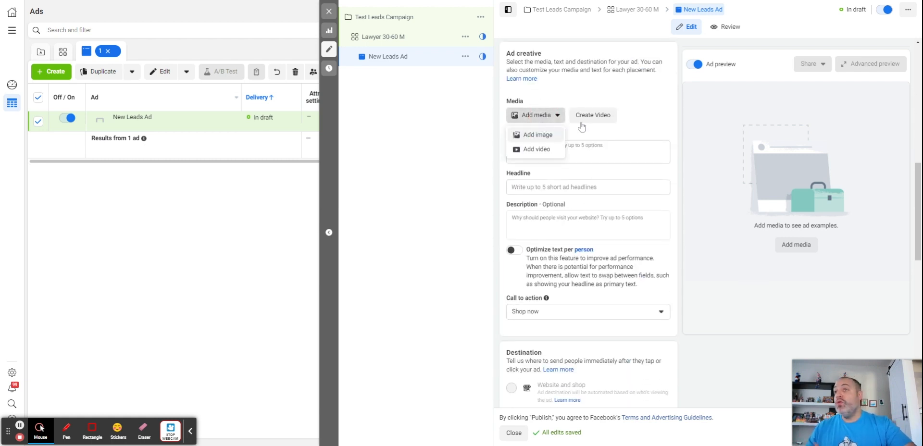
left_click(657, 126)
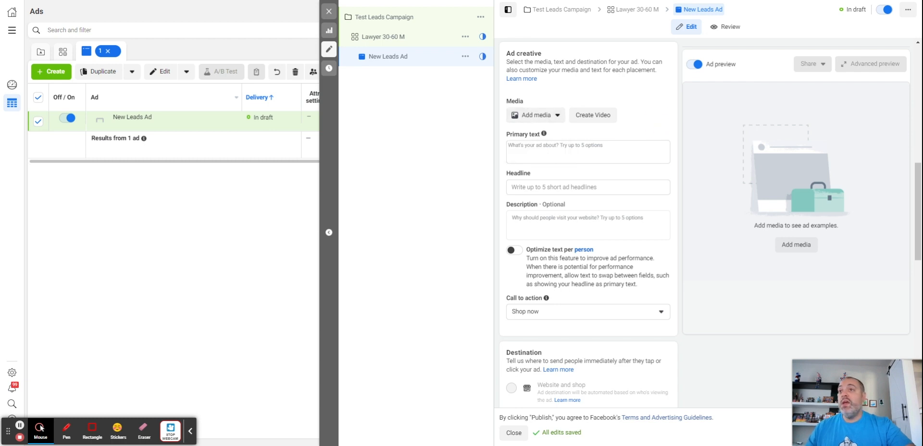
- Fill the ad's primary text with placeholder characters, the headline with xcvvvv and the description with xcbcbx
left_click(557, 155)
type("llhbli;hblnb;")
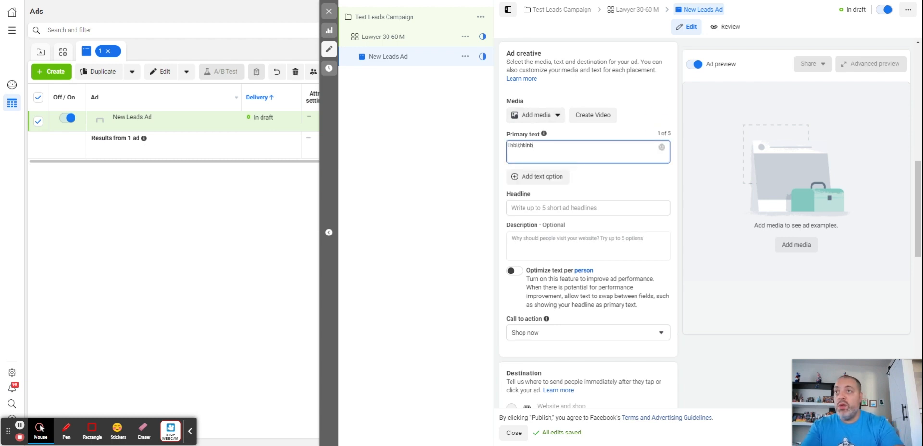
left_click(555, 218)
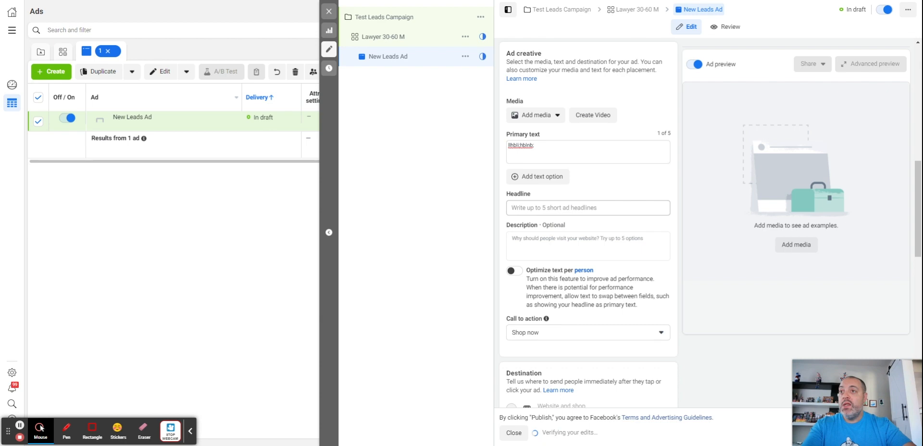
left_click(553, 208)
type("xcvvvv")
left_click(641, 260)
type("xcbcbx")
scroll(641, 258, "down", 2)
- Add the 1290 × 1290 letter C image from the Cessione Quinto Stipendio page as the ad's media
scroll(642, 258, "up", 5)
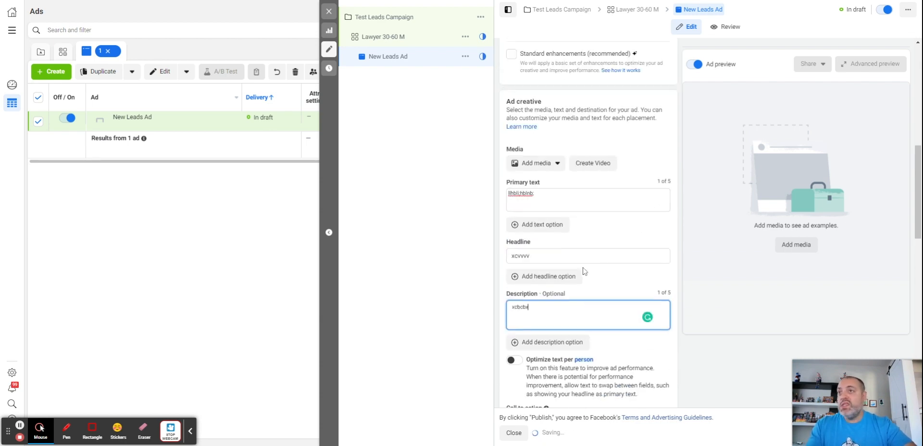
left_click(541, 265)
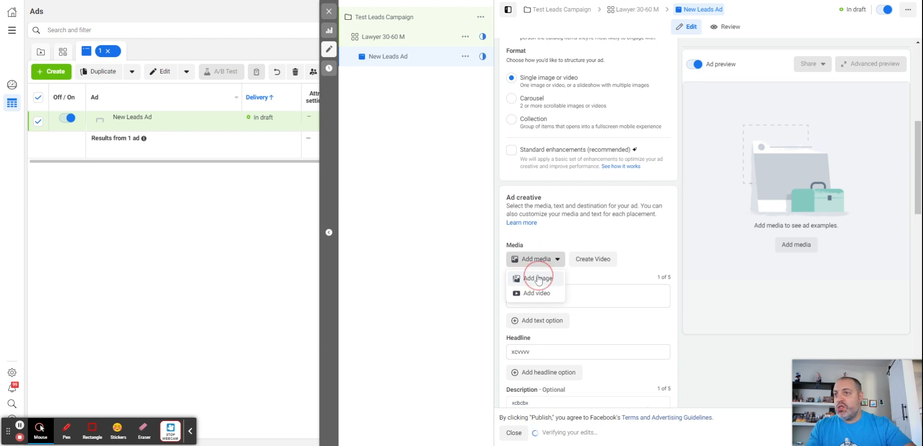
left_click(538, 279)
left_click(428, 256)
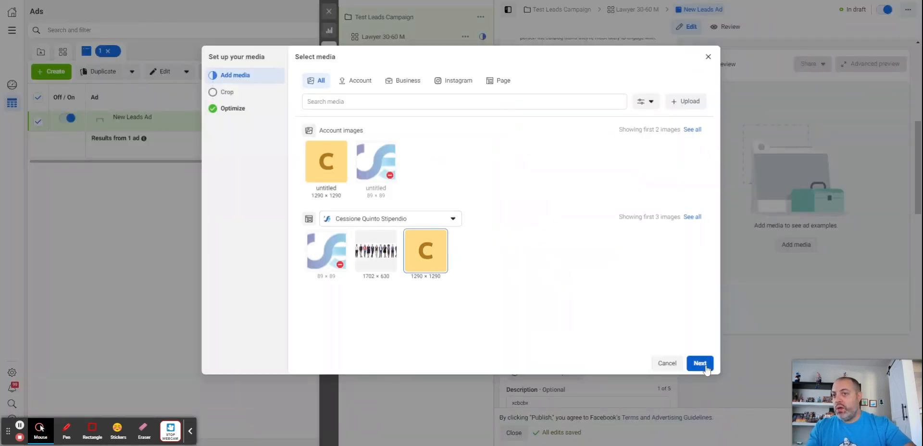
left_click(700, 363)
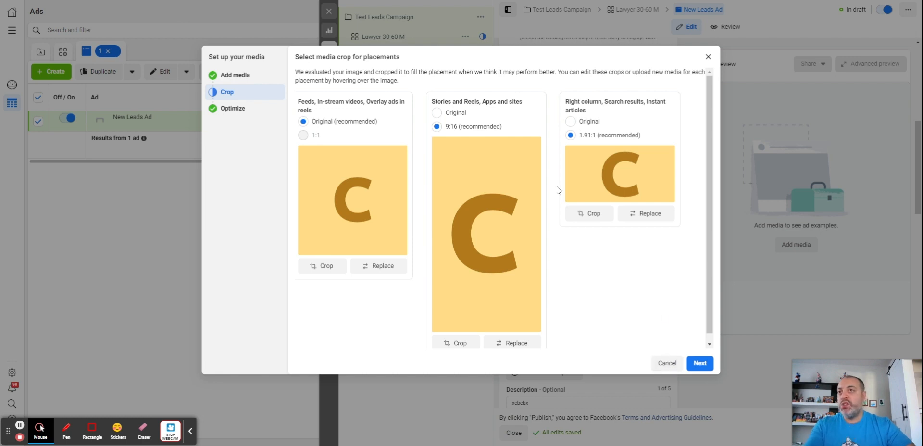
- Accept the recommended media crops for the placements and turn on all Advantage+ creative optimizations
left_click(696, 364)
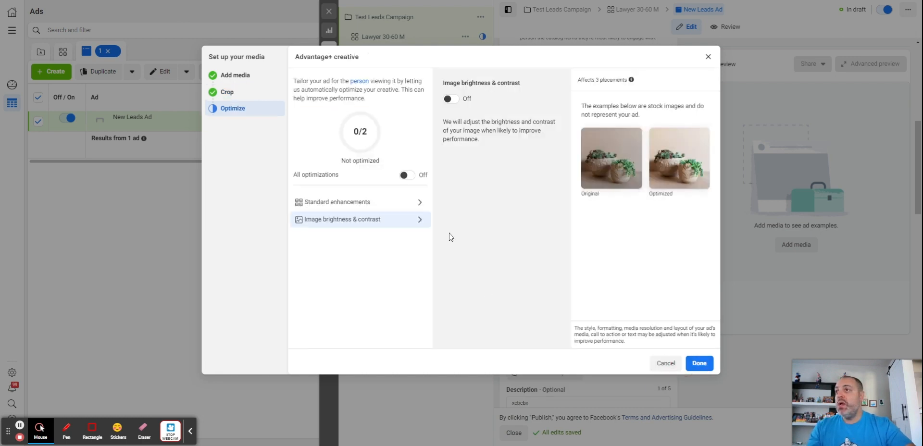
left_click(410, 176)
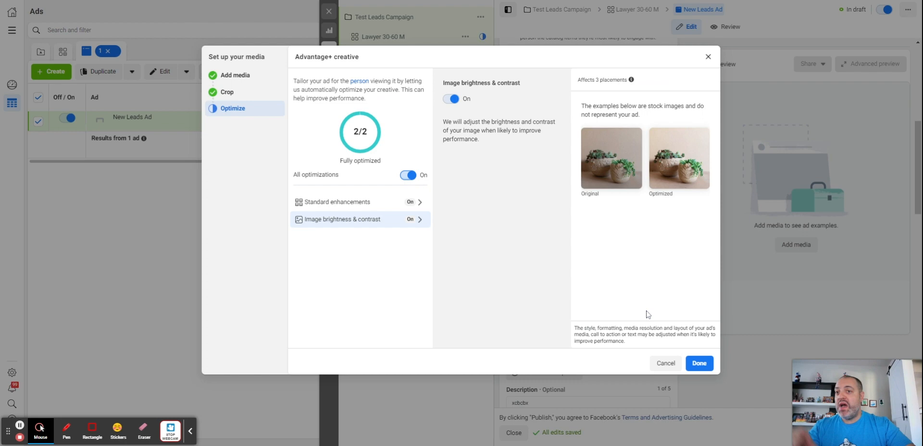
left_click(703, 368)
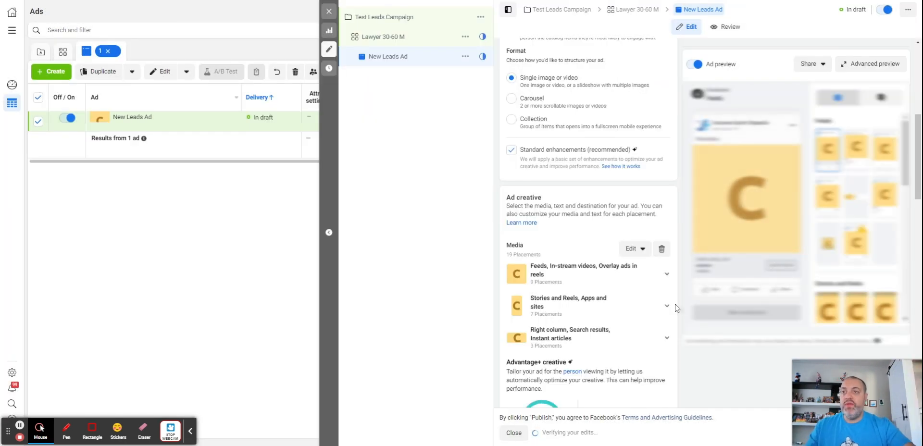
- Try Learn more and Download as the ad's call to action
scroll(666, 291, "down", 7)
scroll(655, 278, "down", 3)
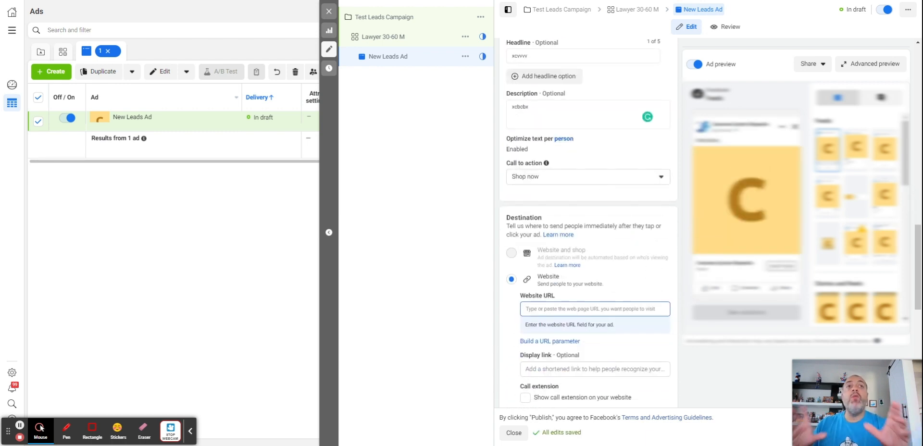
left_click(559, 182)
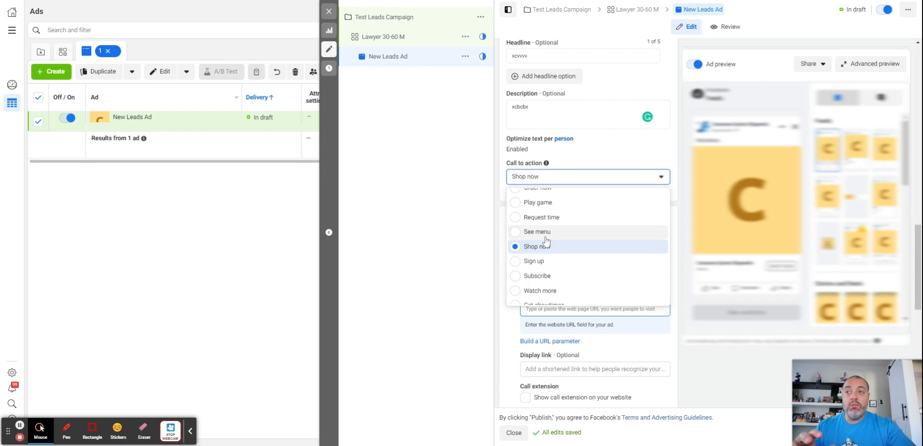
scroll(552, 246, "up", 2)
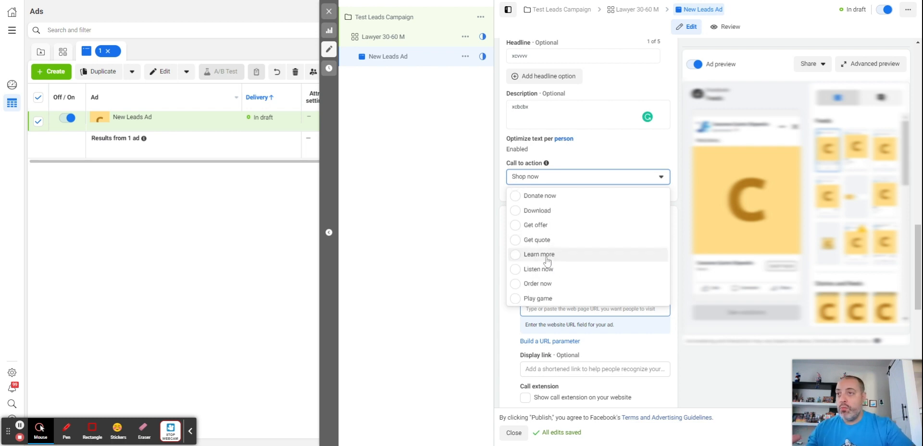
left_click(547, 255)
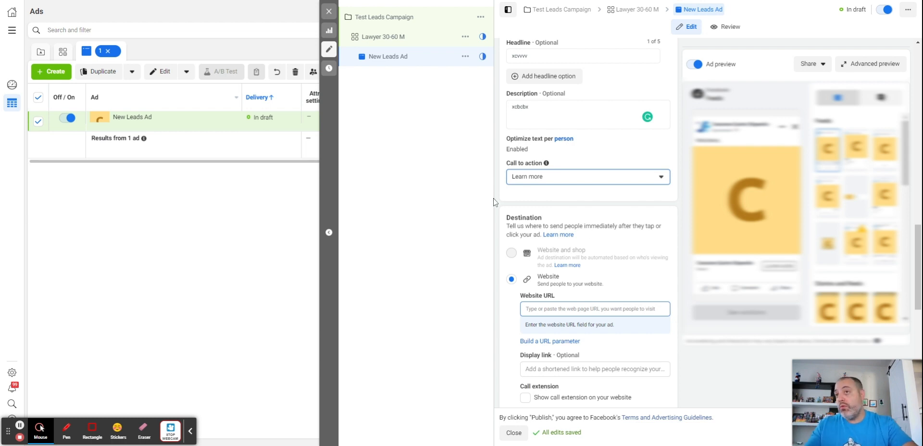
left_click(523, 180)
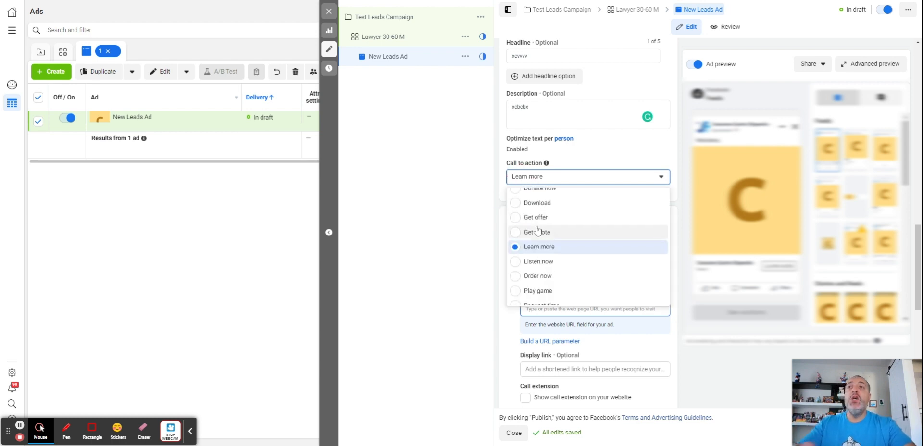
left_click(541, 204)
- Set the ad's call to action to Order now
left_click(562, 182)
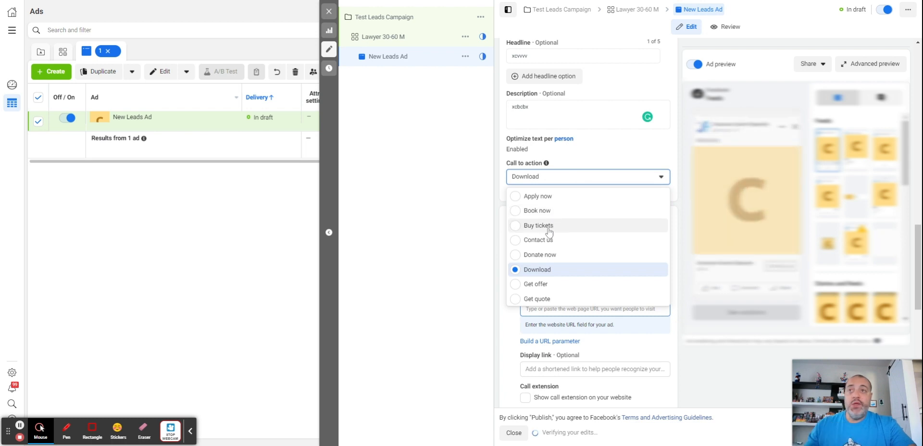
scroll(546, 230, "down", 2)
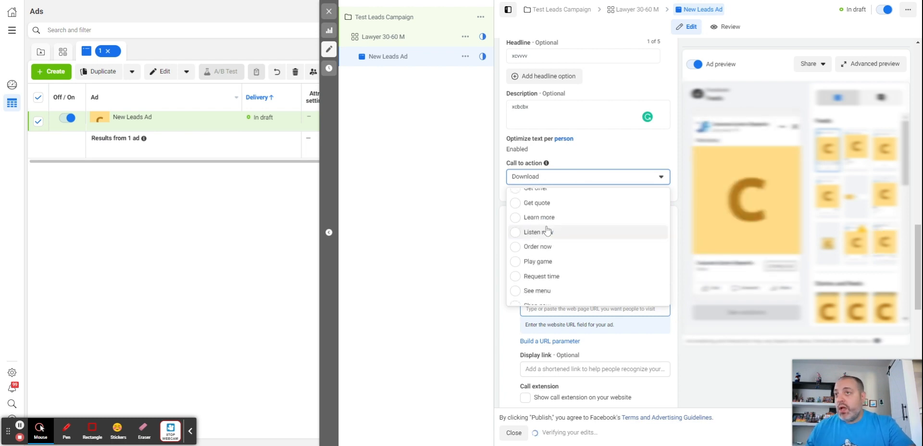
left_click(547, 252)
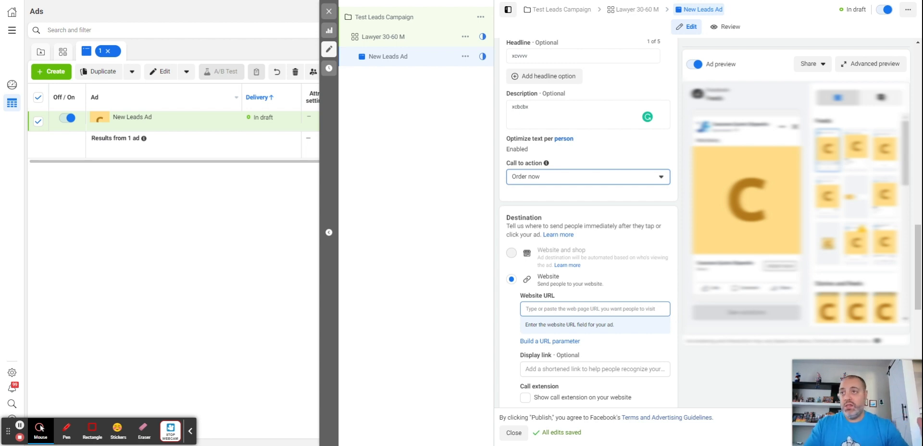
scroll(502, 282, "down", 1)
mouse_move(535, 214)
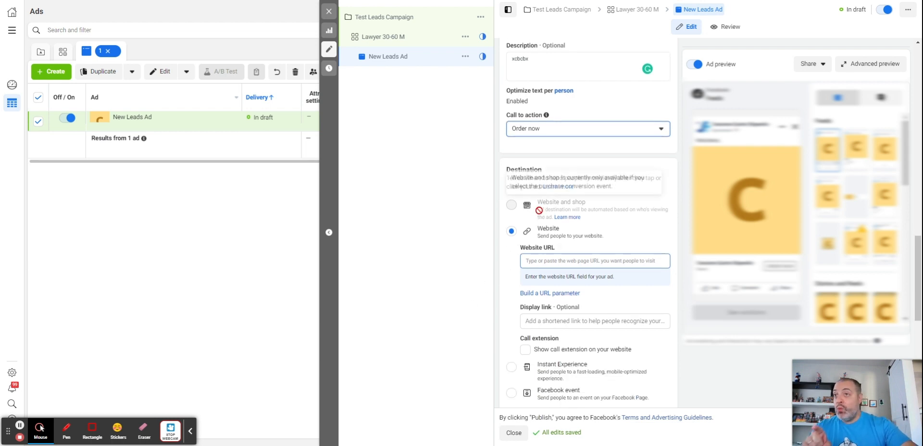
left_click(540, 264)
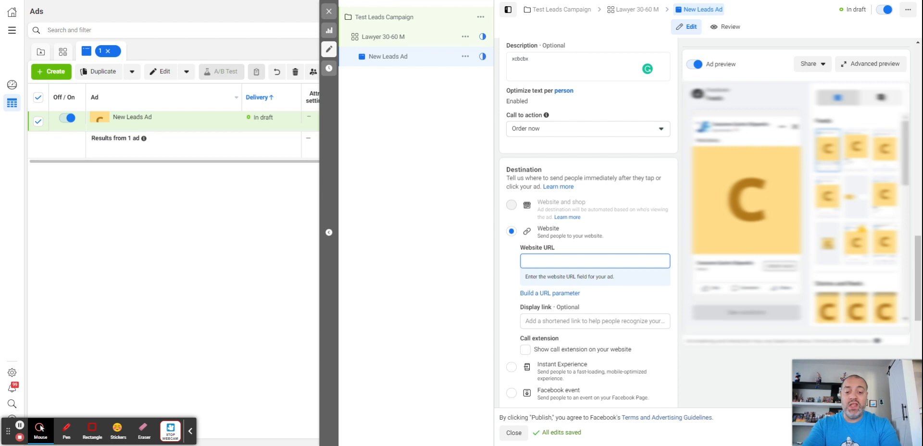
type("www.bhjb")
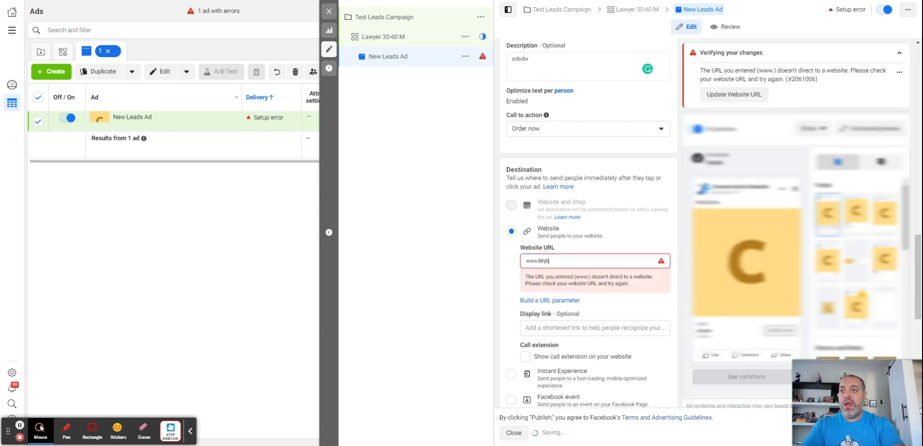
type("lhbn.com")
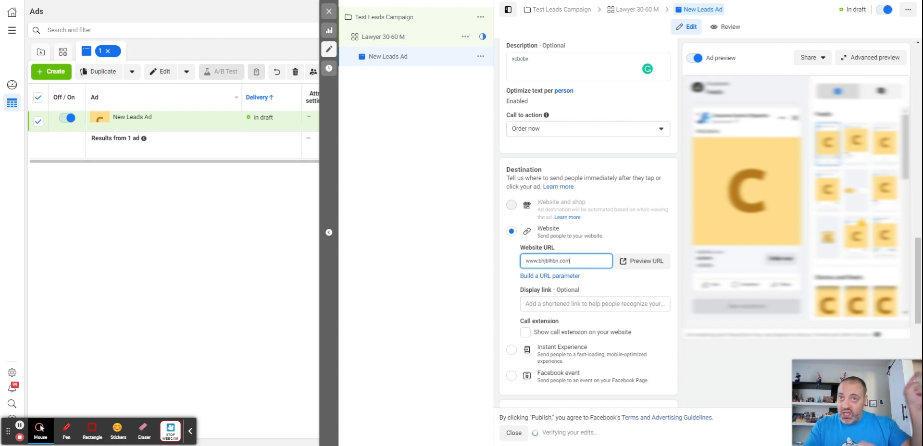
- Try showing the call extension on the website and turn it off again
scroll(578, 247, "down", 1)
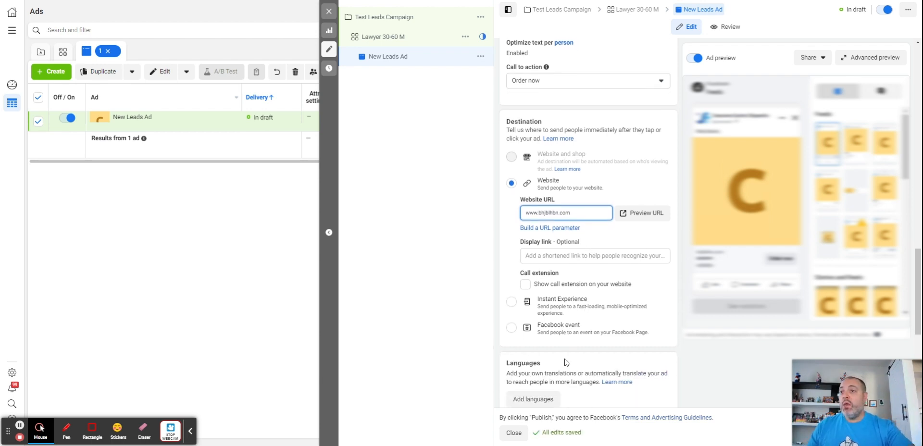
left_click(527, 284)
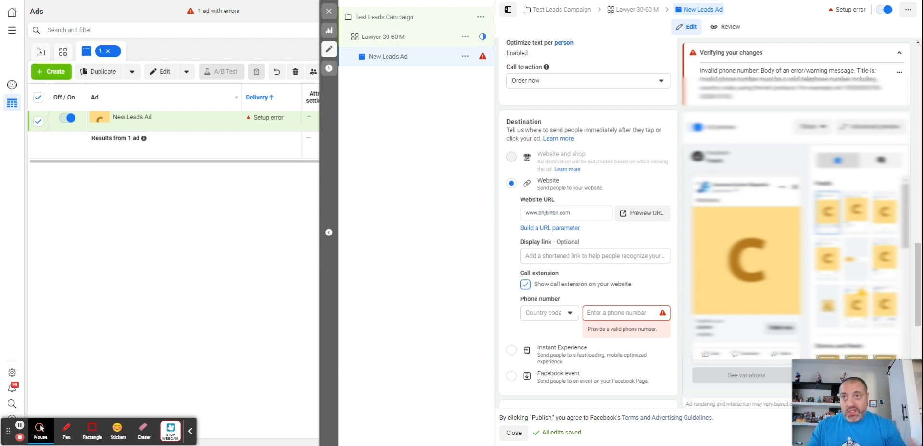
left_click(551, 288)
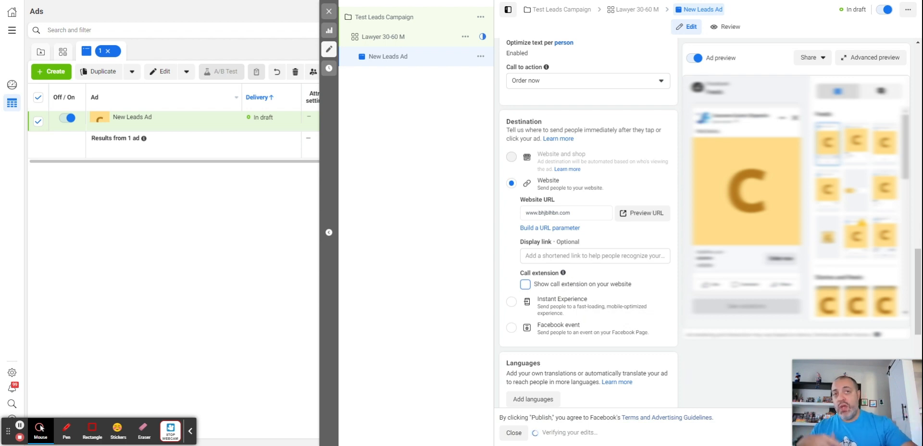
- Look at the pixel setup for tracking website events, leave it without creating a pixel, and close the ad editor
scroll(677, 224, "down", 5)
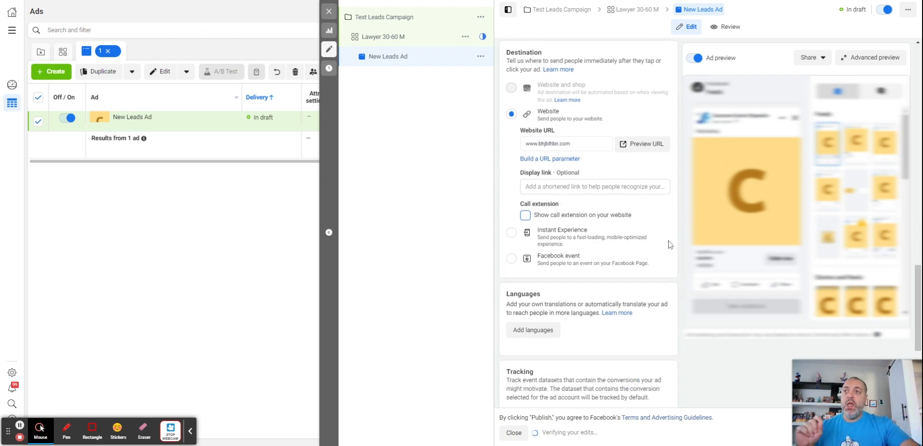
scroll(675, 241, "down", 3)
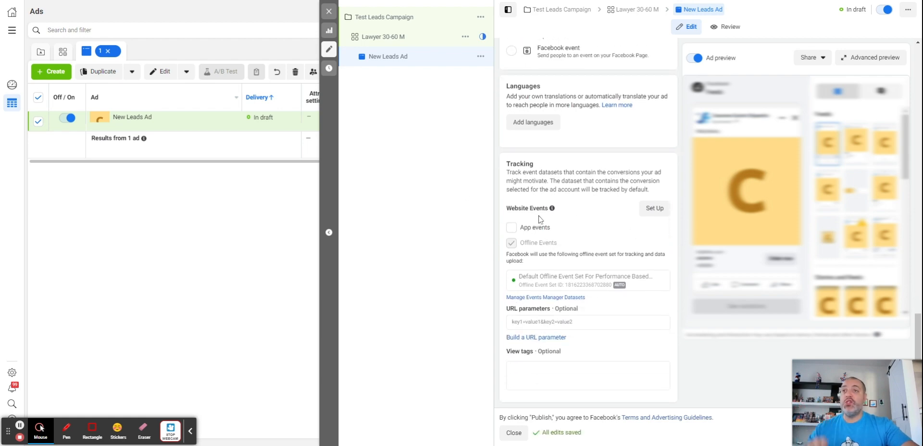
left_click(655, 208)
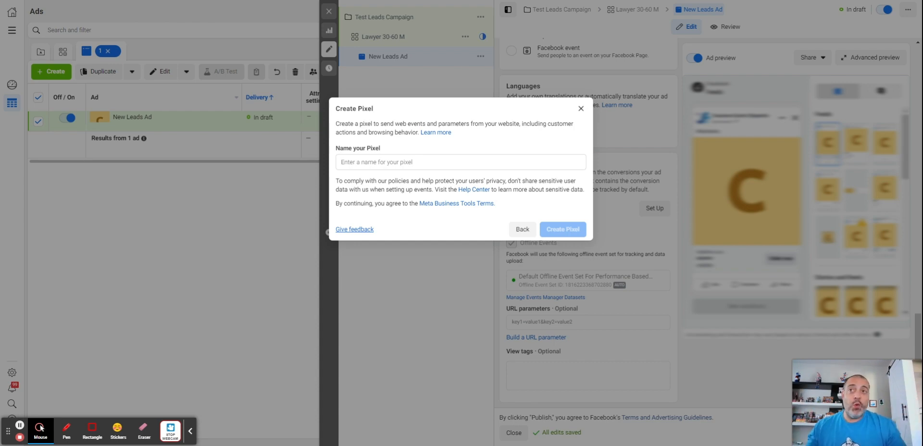
left_click(581, 108)
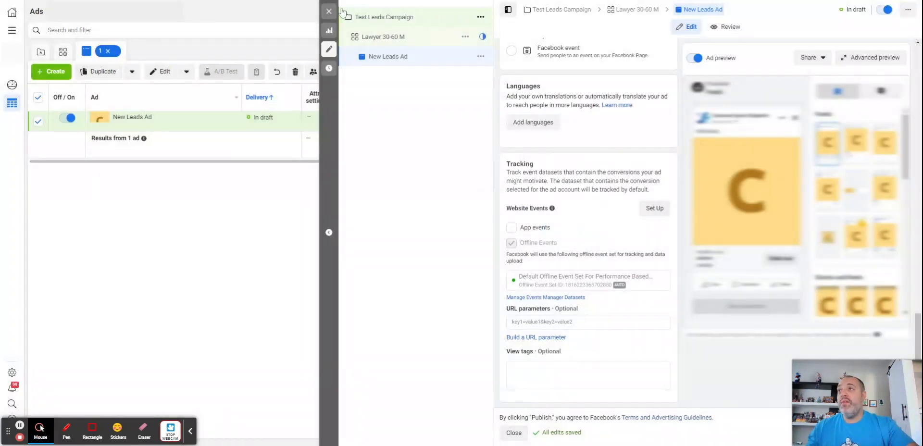
left_click(330, 11)
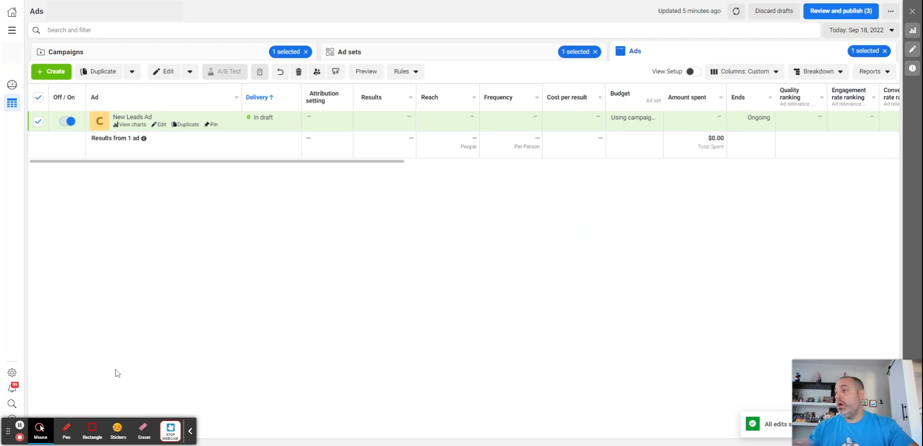
left_click(67, 428)
mouse_move(103, 296)
left_mouse_down()
mouse_move(110, 191)
mouse_move(122, 171)
mouse_move(115, 197)
left_mouse_up()
mouse_move(664, 41)
left_mouse_down()
mouse_move(602, 42)
mouse_move(606, 26)
left_mouse_up()
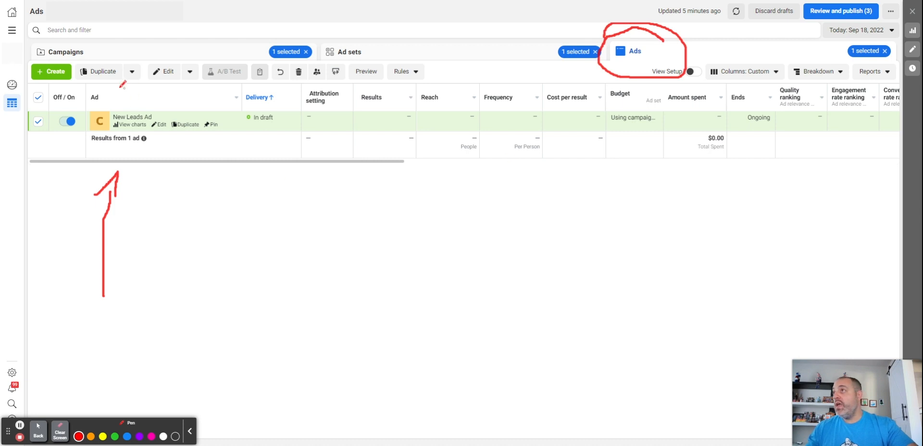
left_click(63, 434)
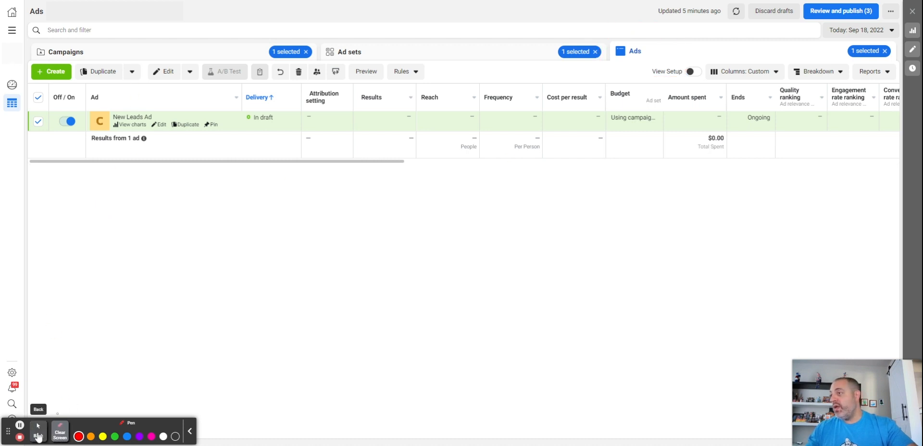
left_click(35, 438)
- Duplicate New Leads Ad into its original campaign with 3 copies and close the editor for the copies
left_click(99, 71)
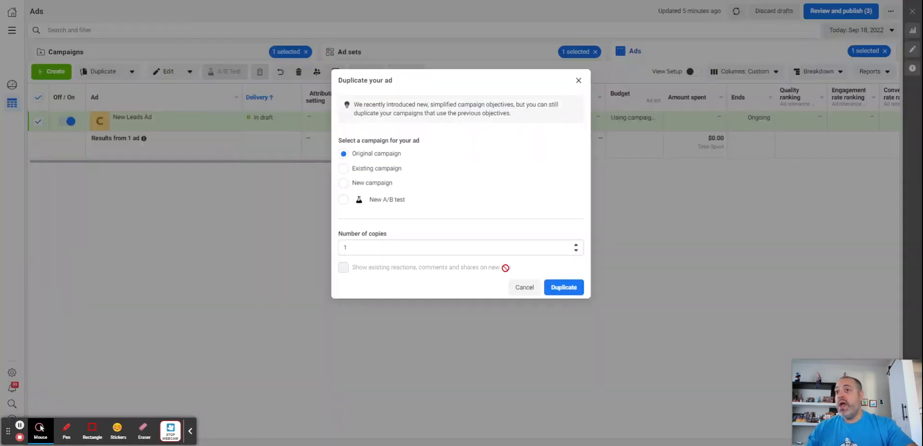
left_click(576, 245)
left_click(576, 244)
left_click(575, 293)
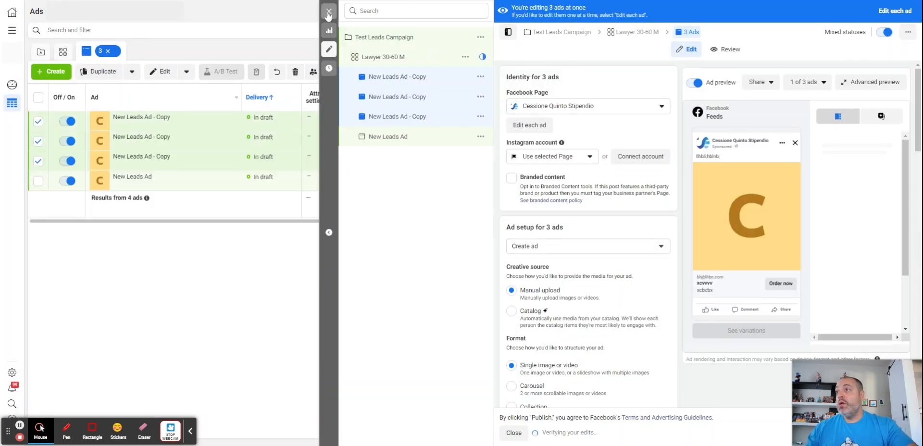
left_click(328, 12)
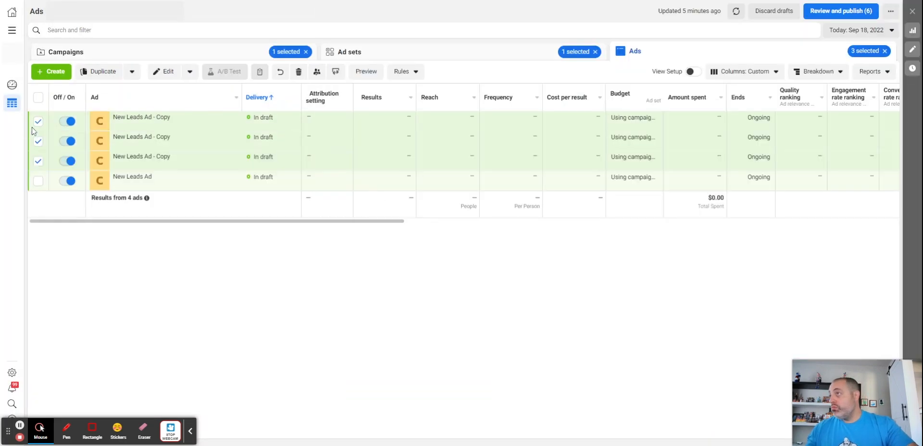
- Deselect the ad copies and rename the first one New Leads Ad - Image 1, saving it to draft
left_click(38, 141)
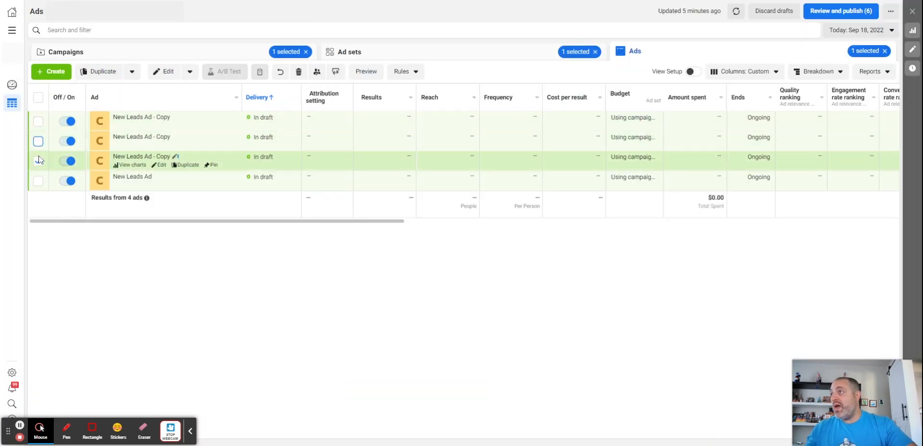
left_click(38, 161)
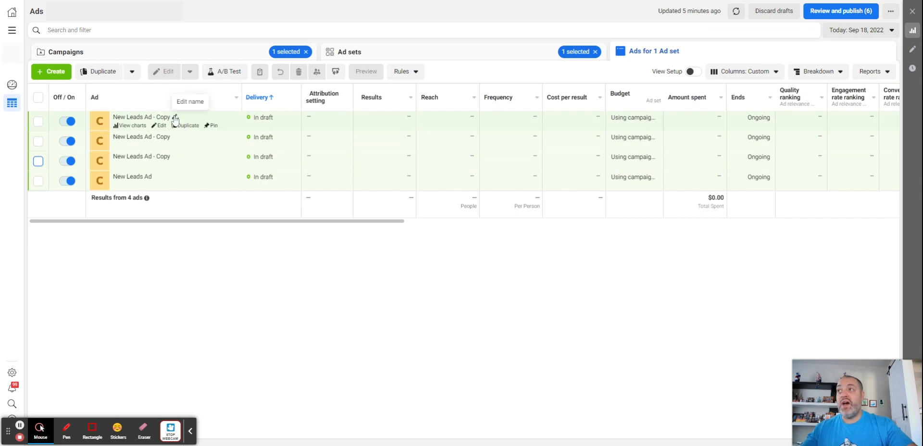
left_click(178, 117)
key("BackSpace")
key("BackSpace")
key("BackSpace")
key("BackSpace")
type("Inm")
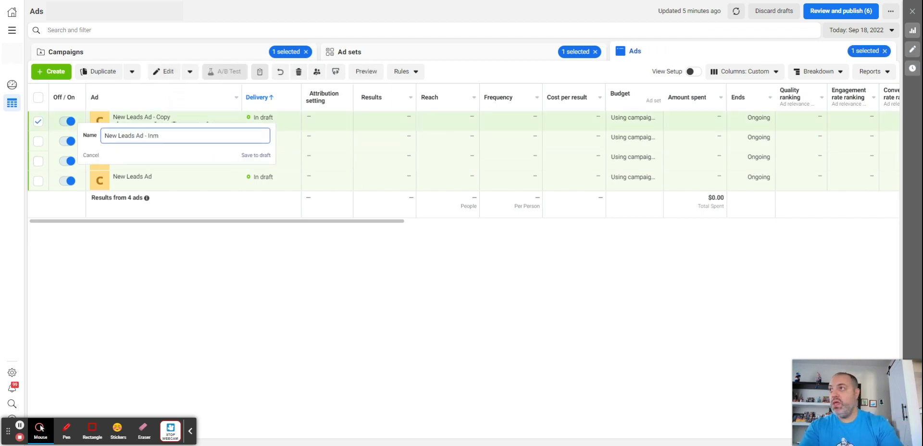
key("BackSpace")
key("BackSpace")
type("mage 1")
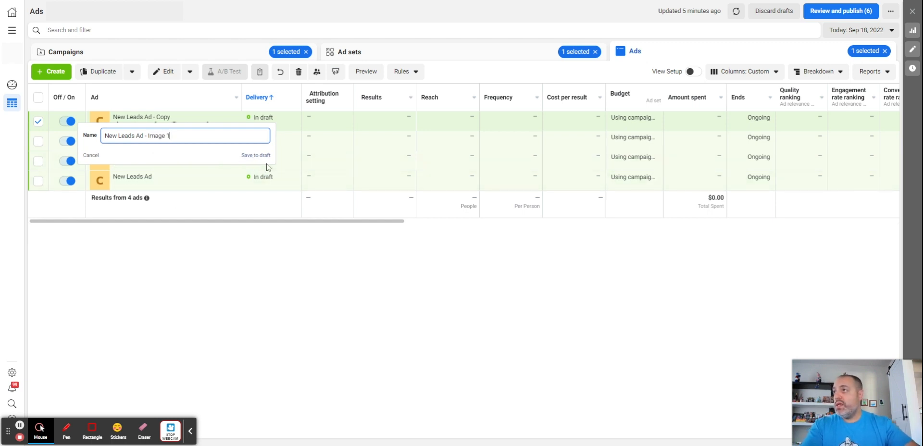
left_click(257, 156)
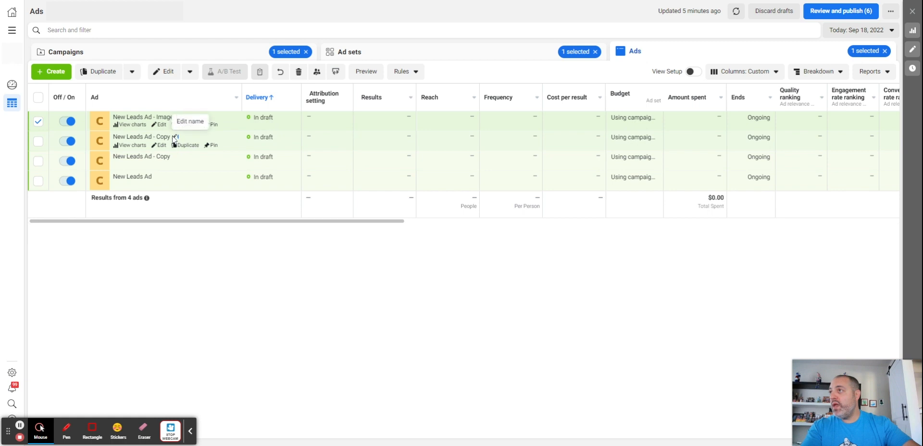
- Rename the second ad copy New Leads Ad - Image 2
left_click(175, 138)
key("ctrl+shift+Left")
type("Image 2")
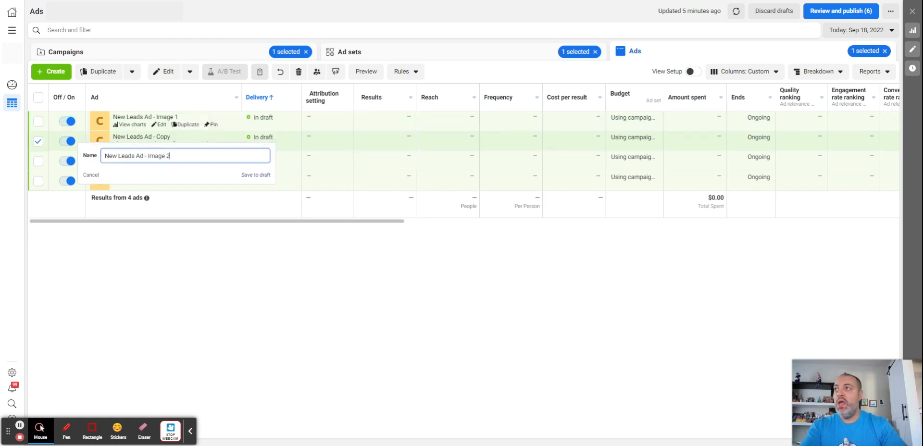
key("Return")
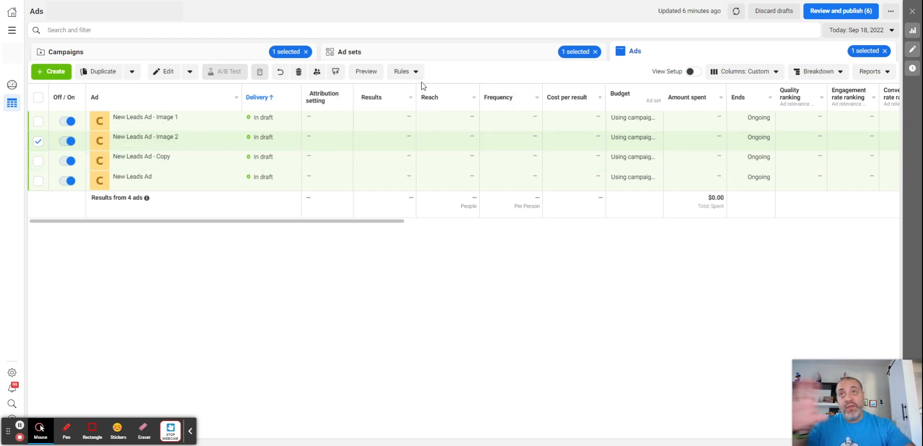
- Show the campaign's ad sets
left_click(394, 56)
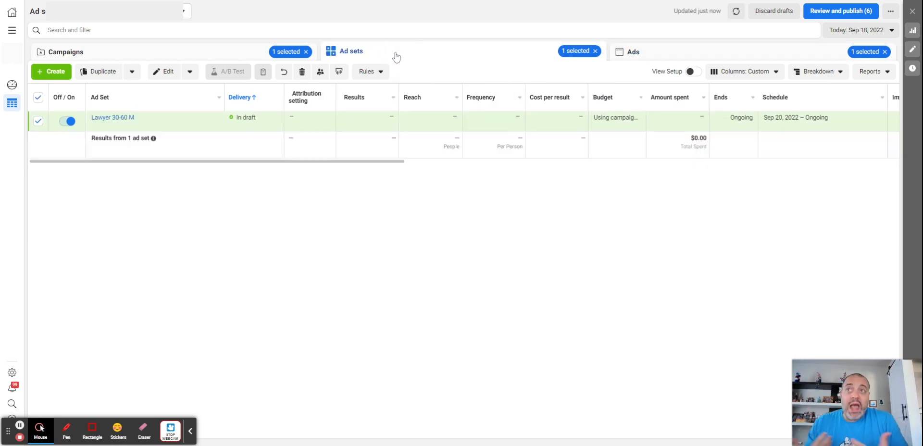